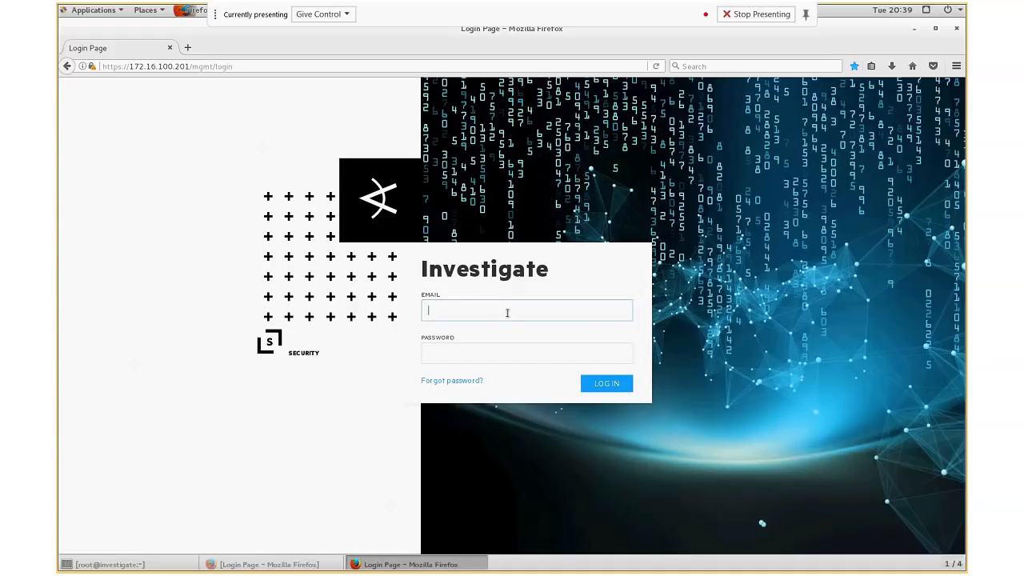
# - Log in with the user's e-mail and account password, then dismiss the browser's offer to remember the login
pyautogui.press('Tab')
pyautogui.write('•••')
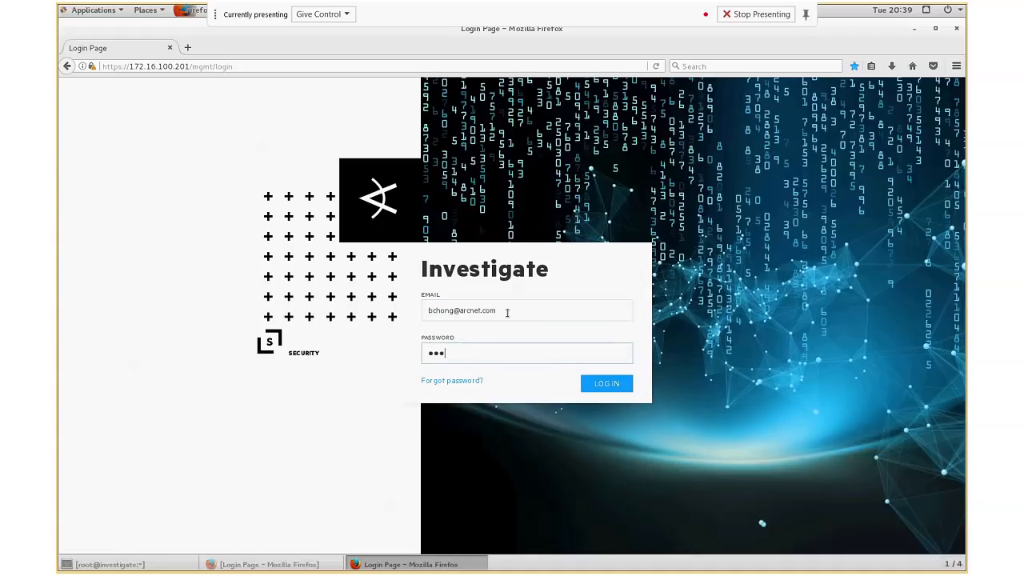
pyautogui.write('••••••••••')
pyautogui.press('Return')
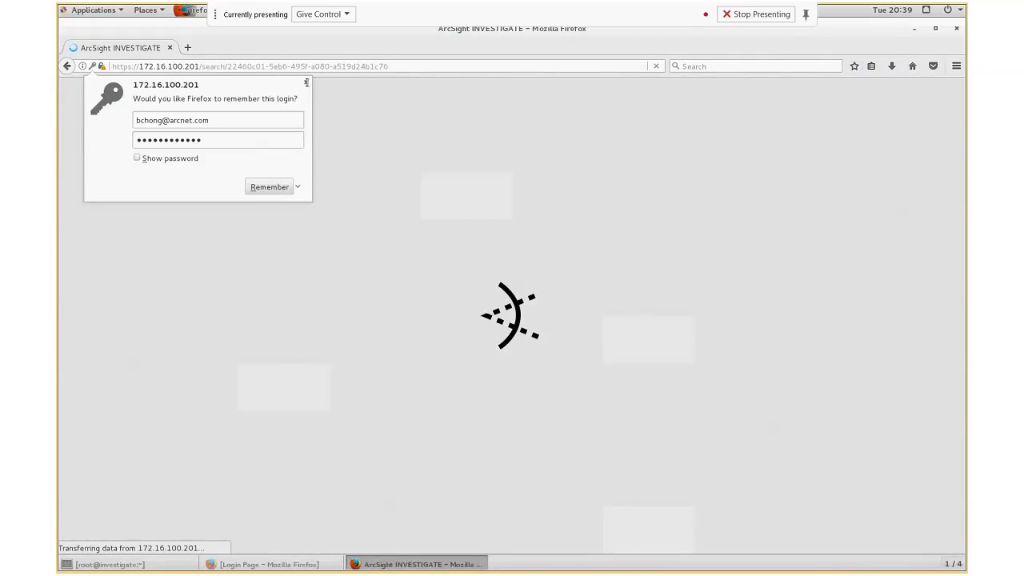
pyautogui.click(306, 82)
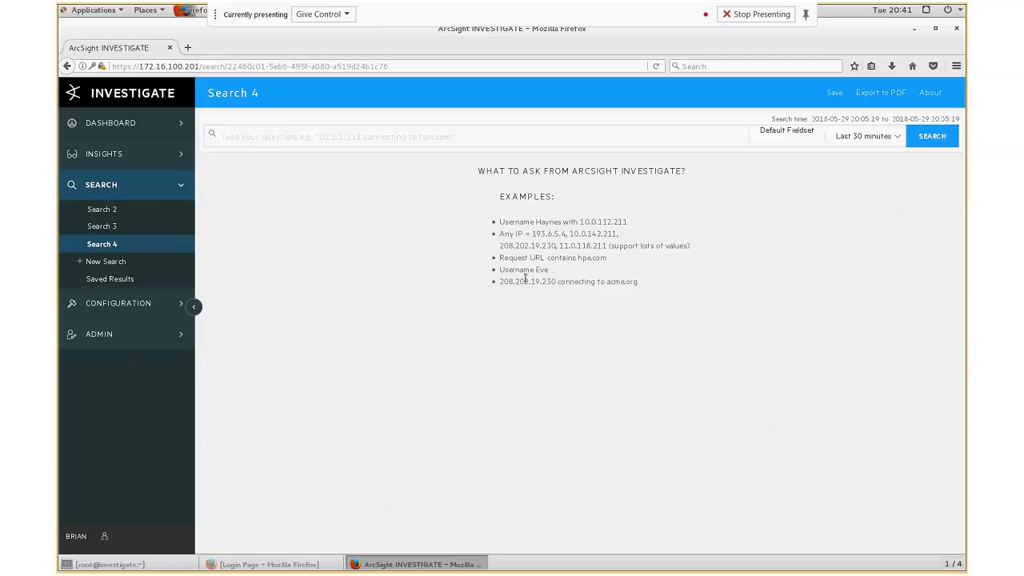
# - Build a search query for any username equal to steve
pyautogui.click(325, 138)
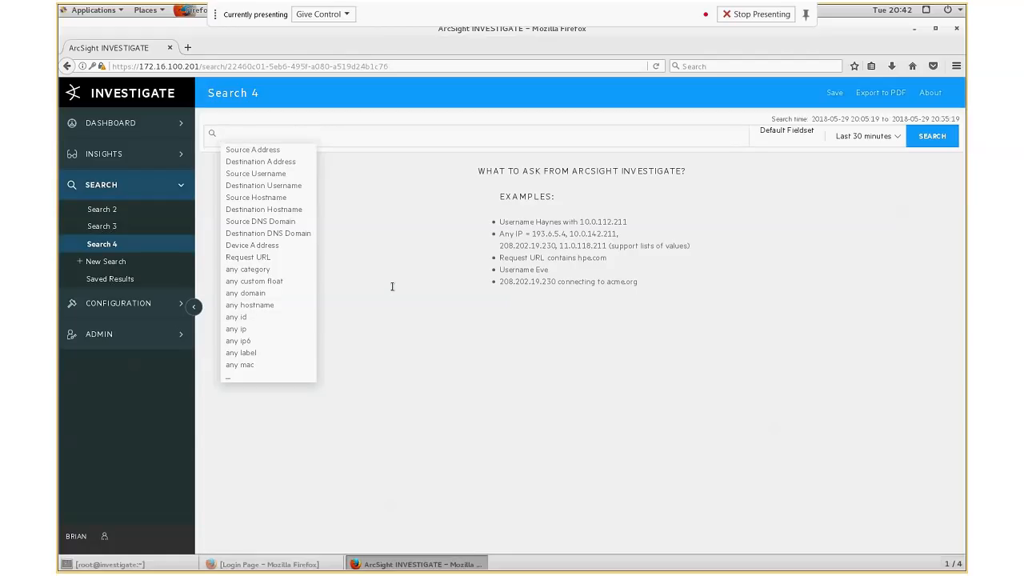
pyautogui.write('st')
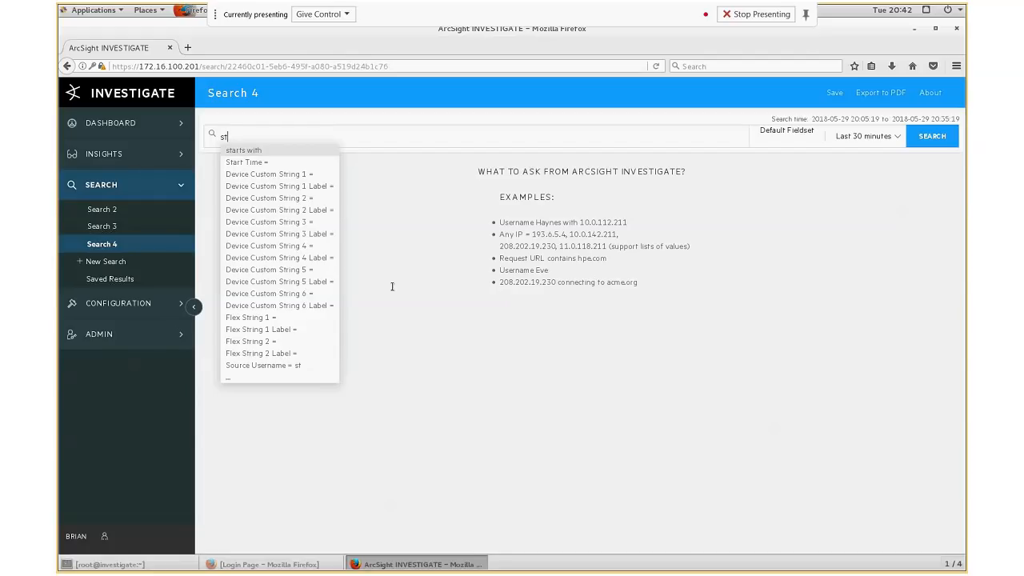
pyautogui.write('e')
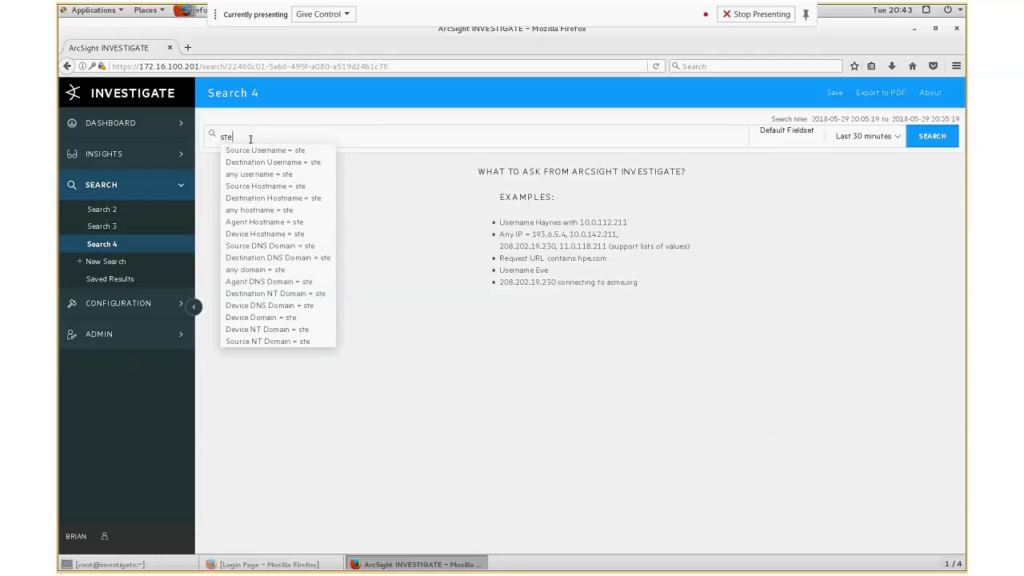
pyautogui.write('ve')
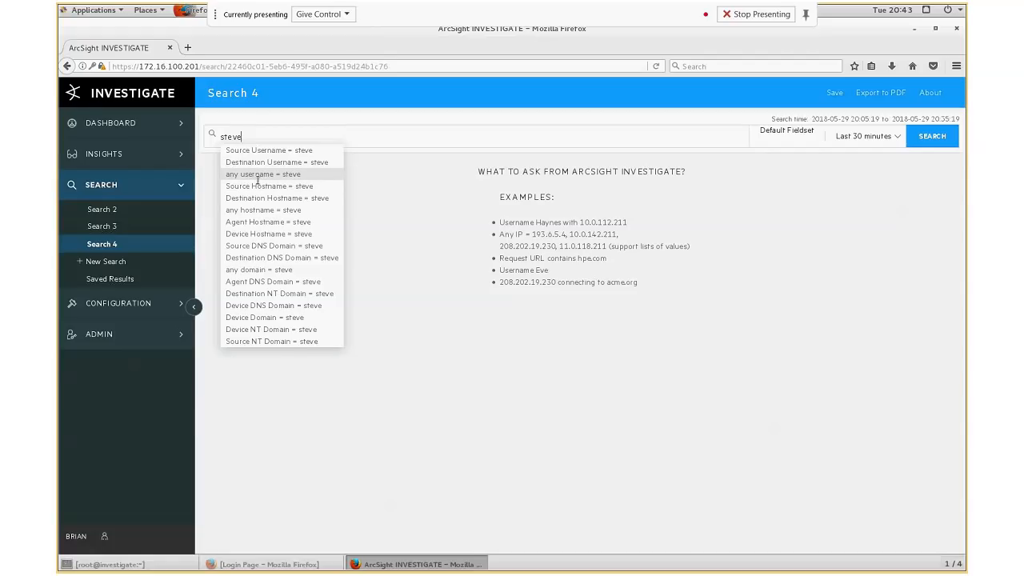
pyautogui.click(257, 174)
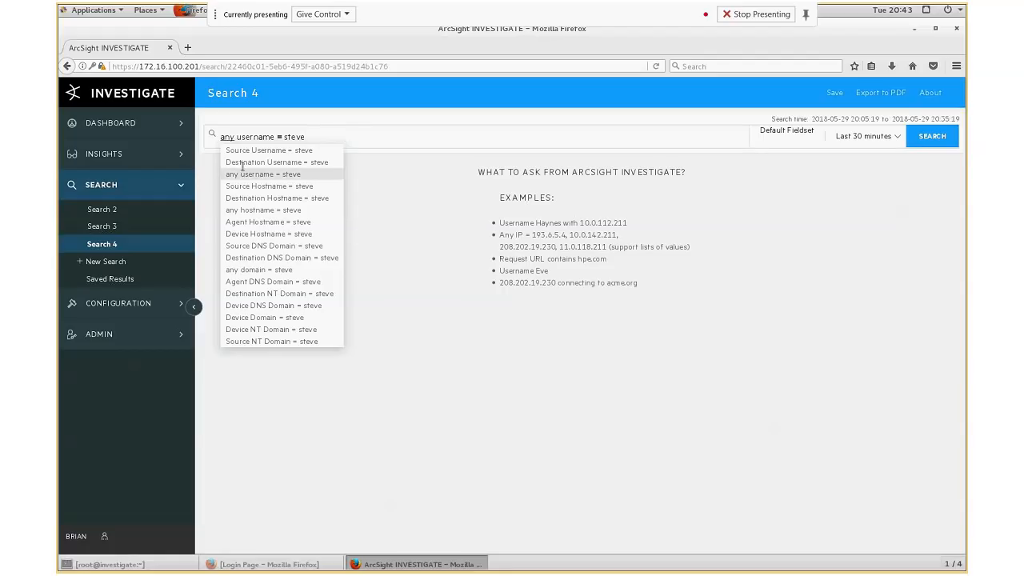
pyautogui.click(279, 138)
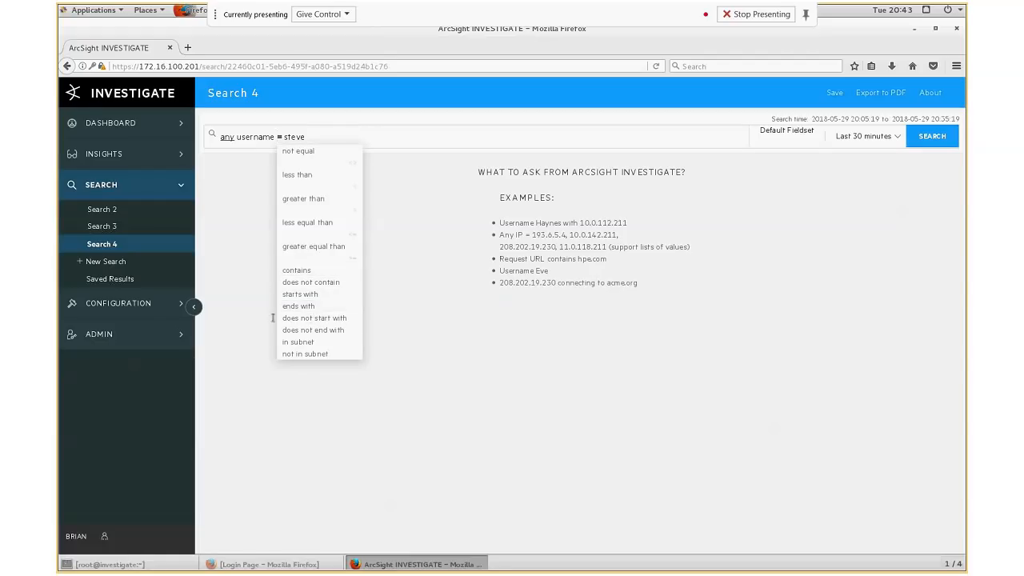
pyautogui.click(335, 137)
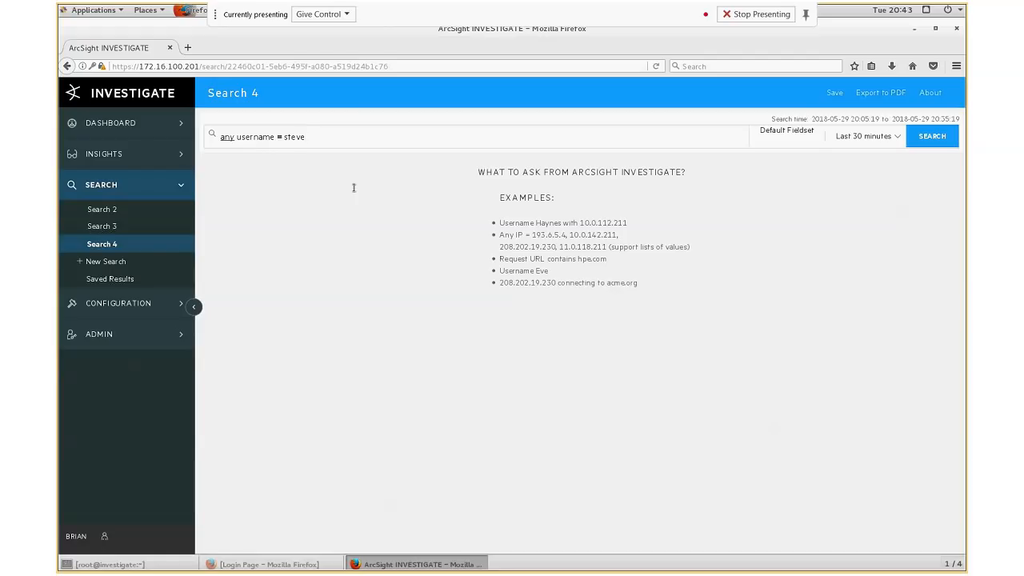
# - Replace the query with Destination Port = 22
pyautogui.tripleClick(308, 138)
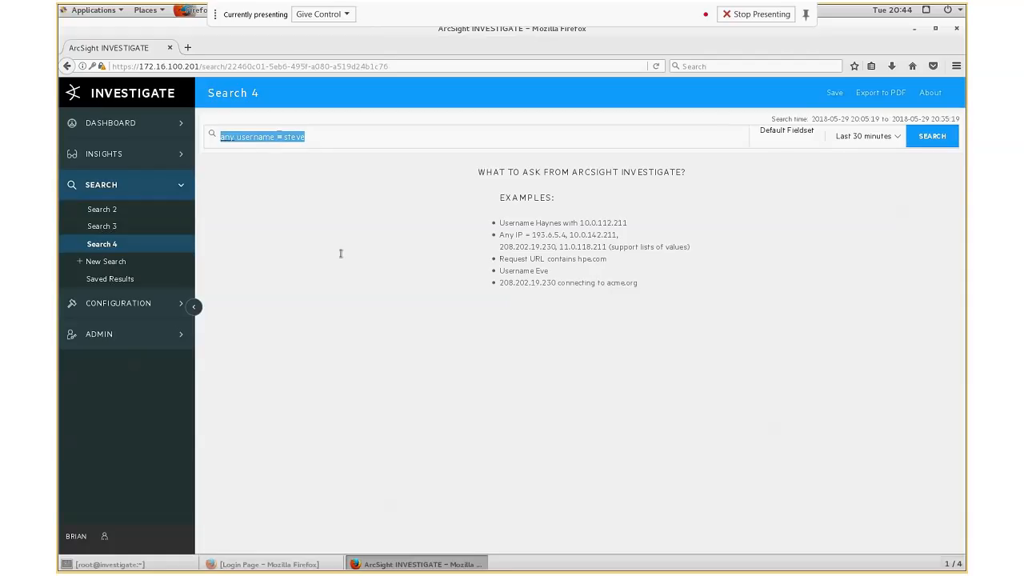
pyautogui.write('2')
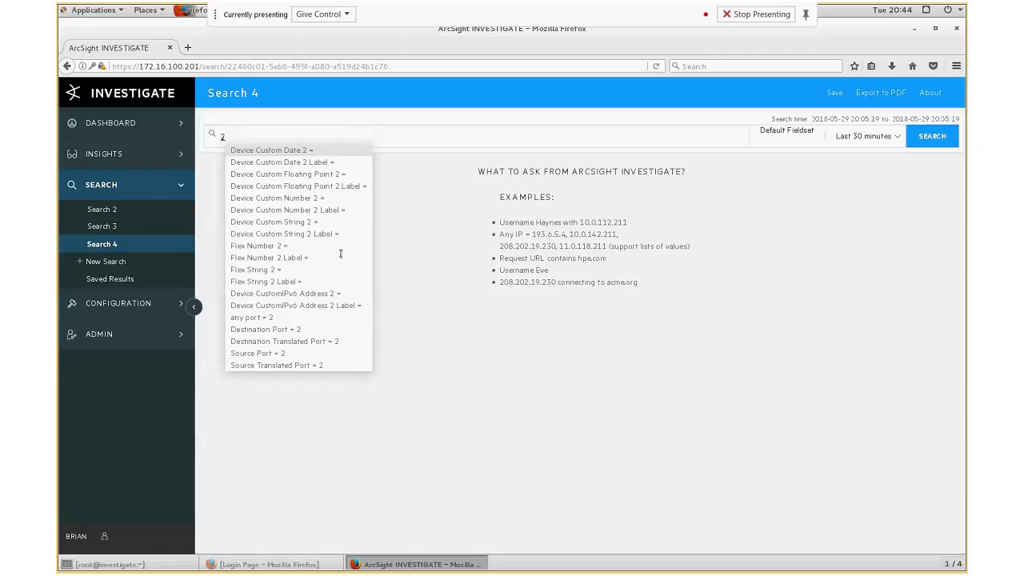
pyautogui.write('2')
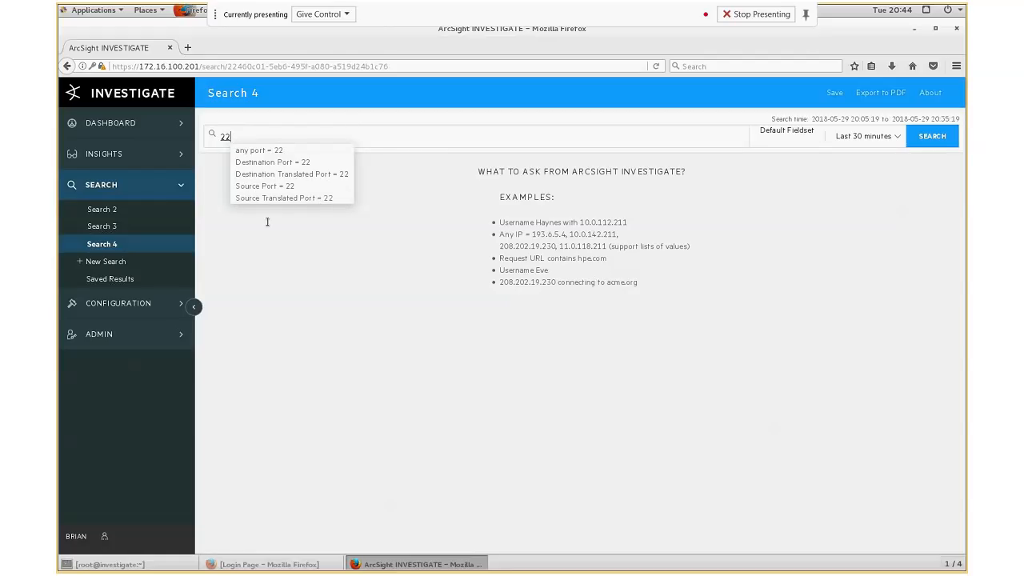
pyautogui.click(275, 164)
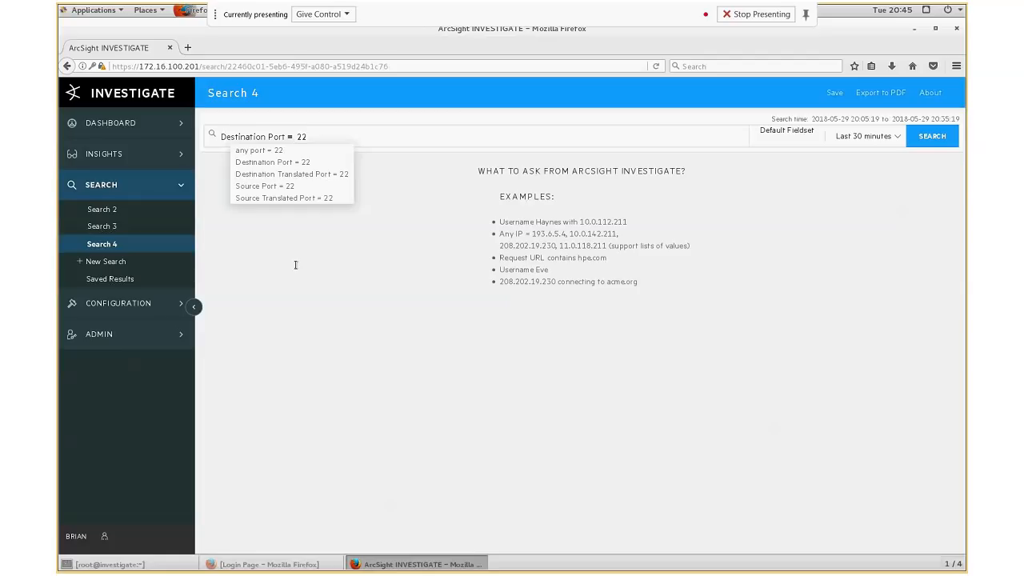
# - Replace the query with a condition on any IP equal to 10.0.111.0
pyautogui.tripleClick(311, 137)
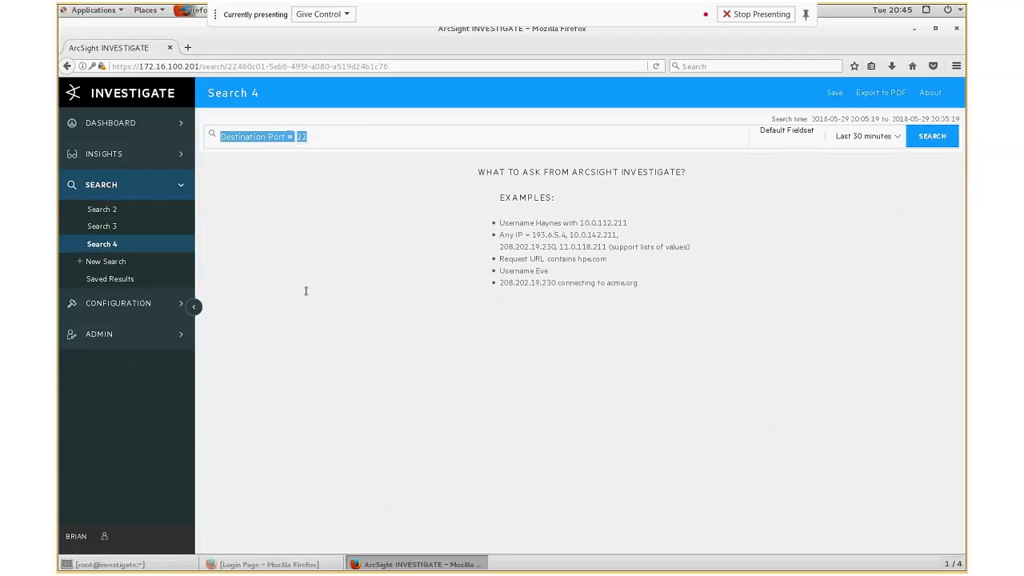
pyautogui.write('10')
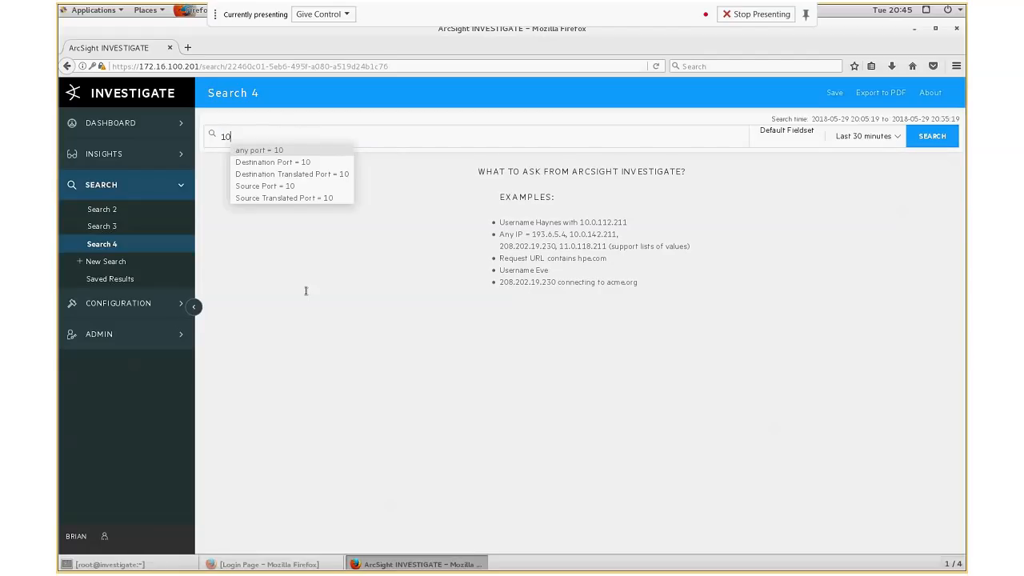
pyautogui.write('.')
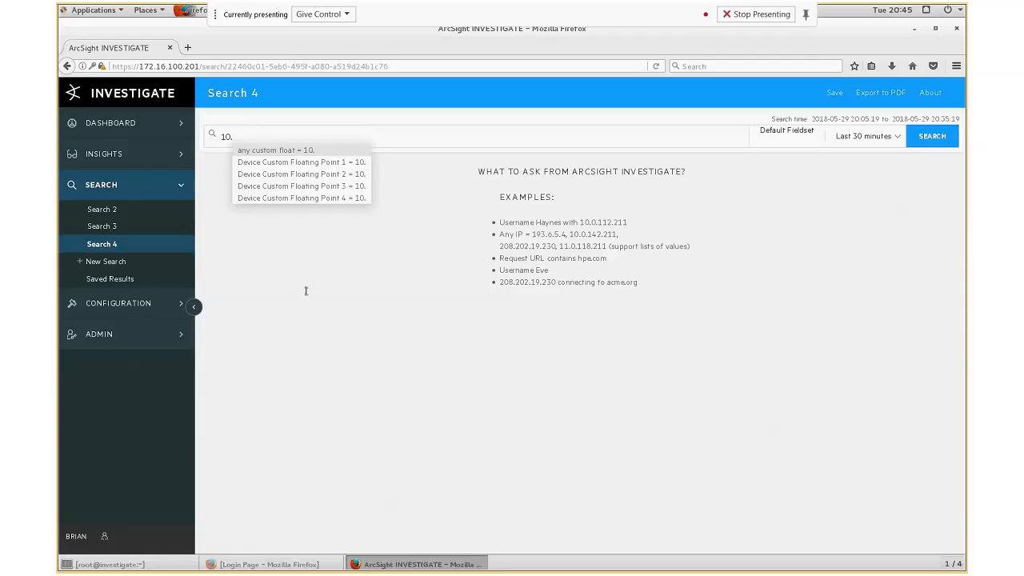
pyautogui.write('10')
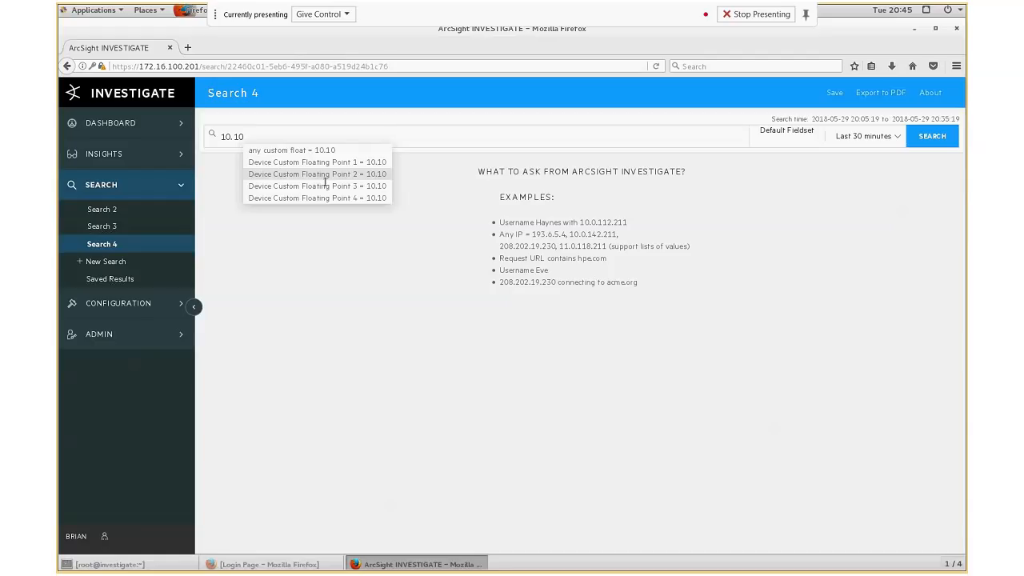
pyautogui.write('.')
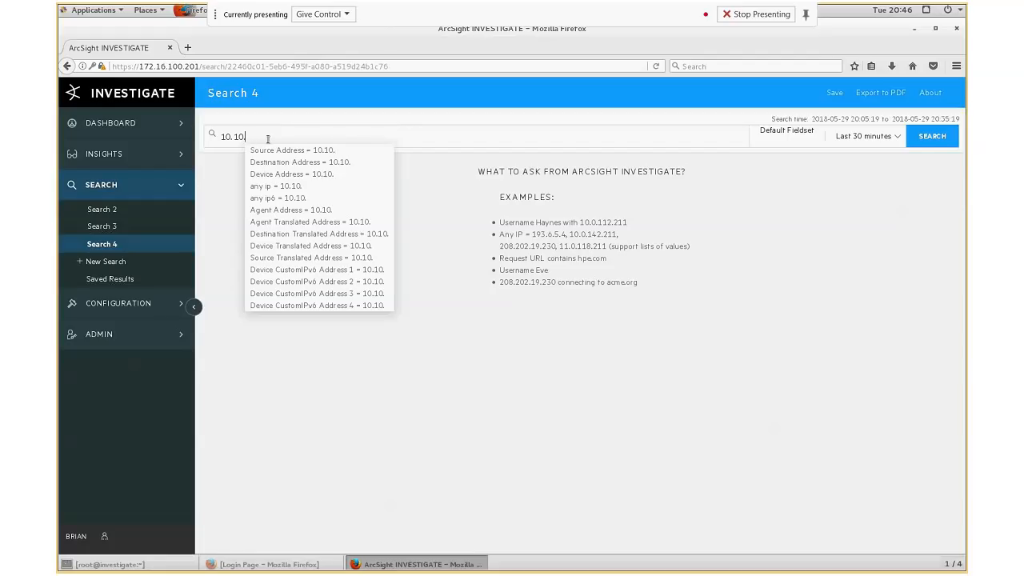
pyautogui.press('BackSpace')
pyautogui.press('BackSpace')
pyautogui.press('BackSpace')
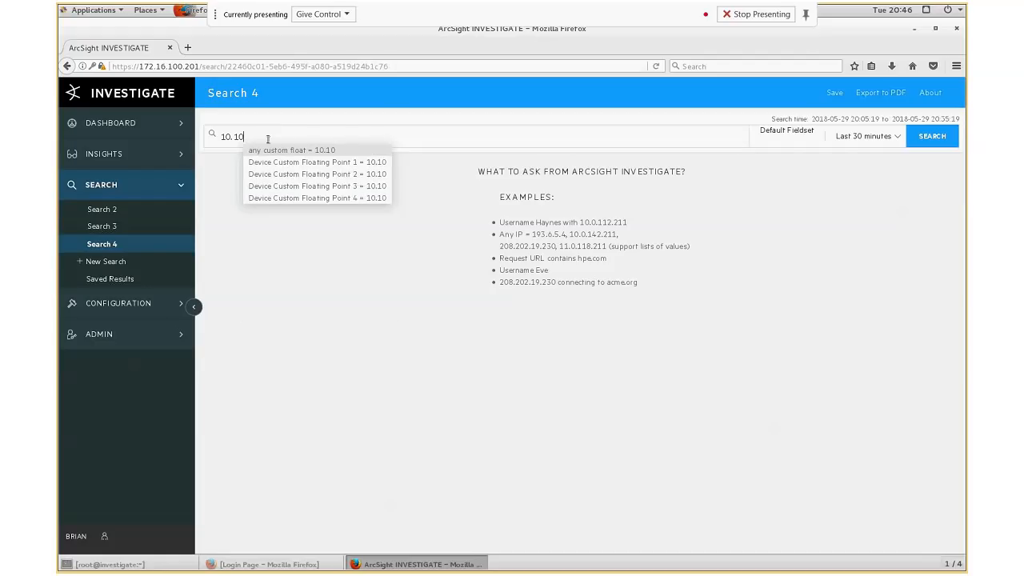
pyautogui.write('0')
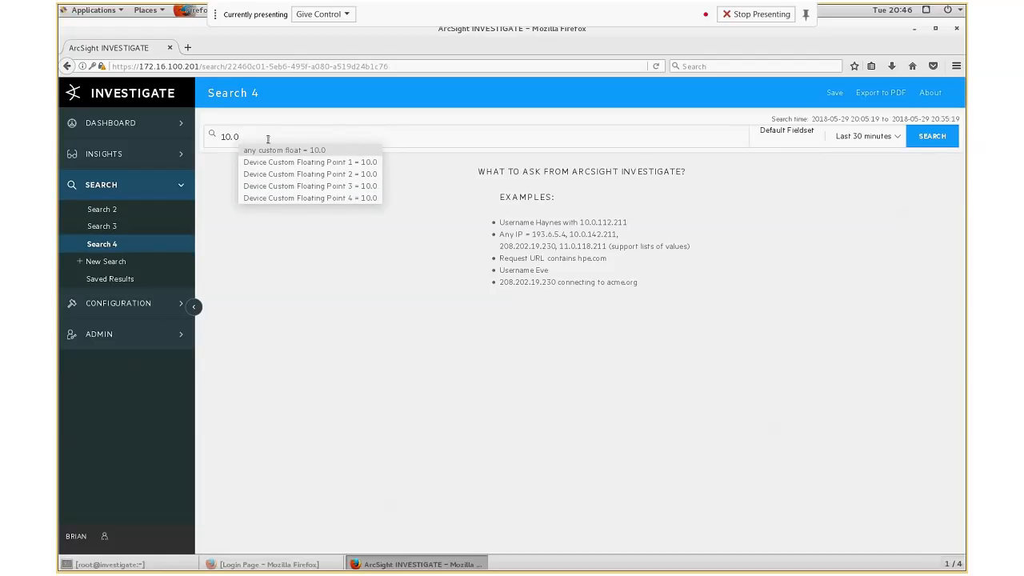
pyautogui.write('.111')
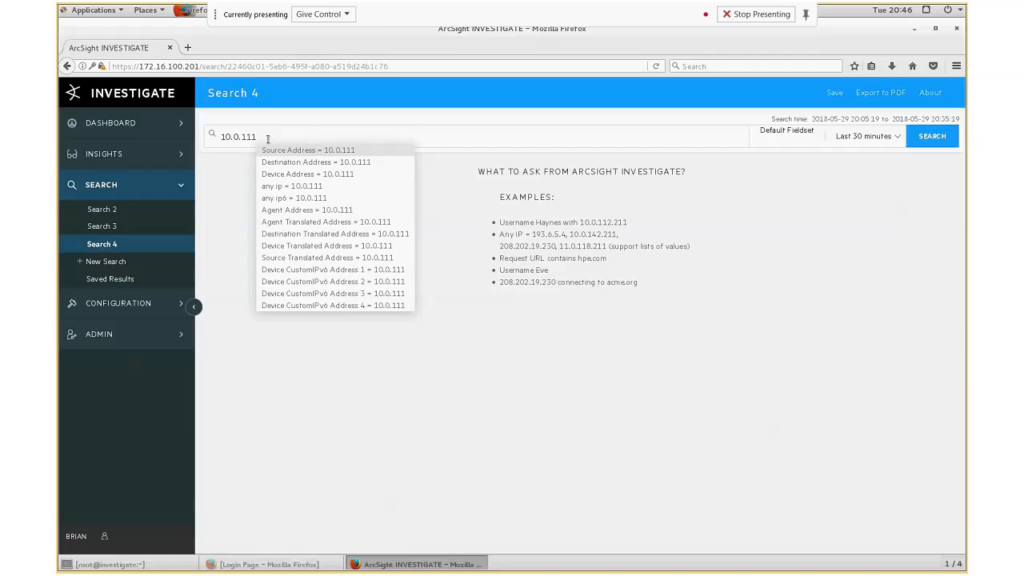
pyautogui.write('.0')
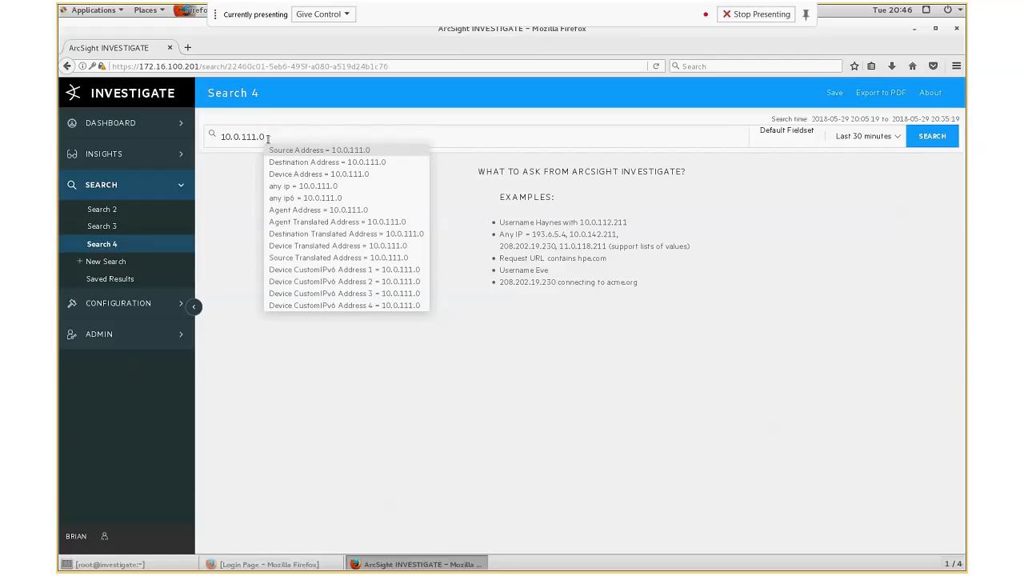
pyautogui.click(299, 186)
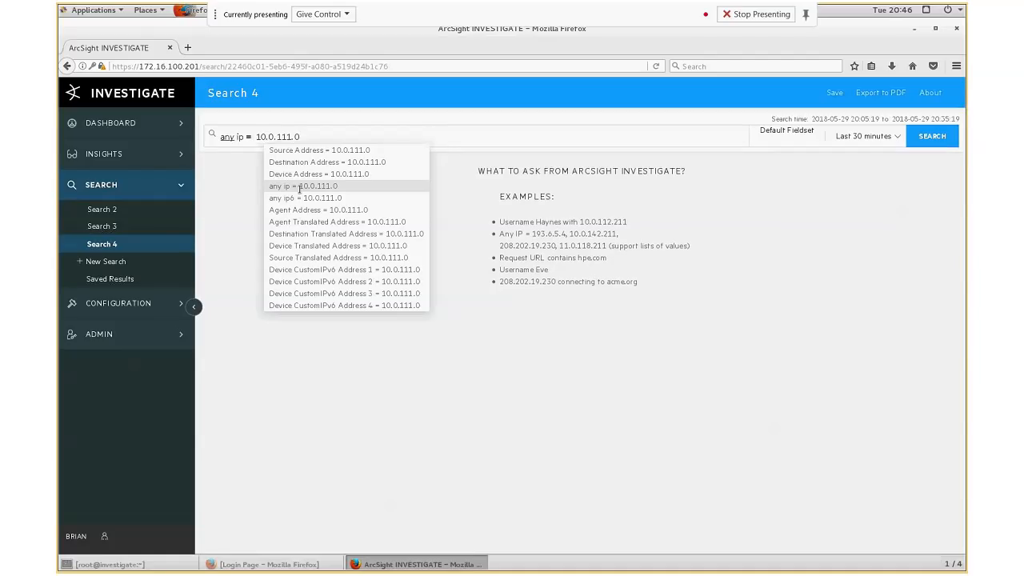
# - Change the query operator to in subnet and append /24 to the address
pyautogui.click(248, 137)
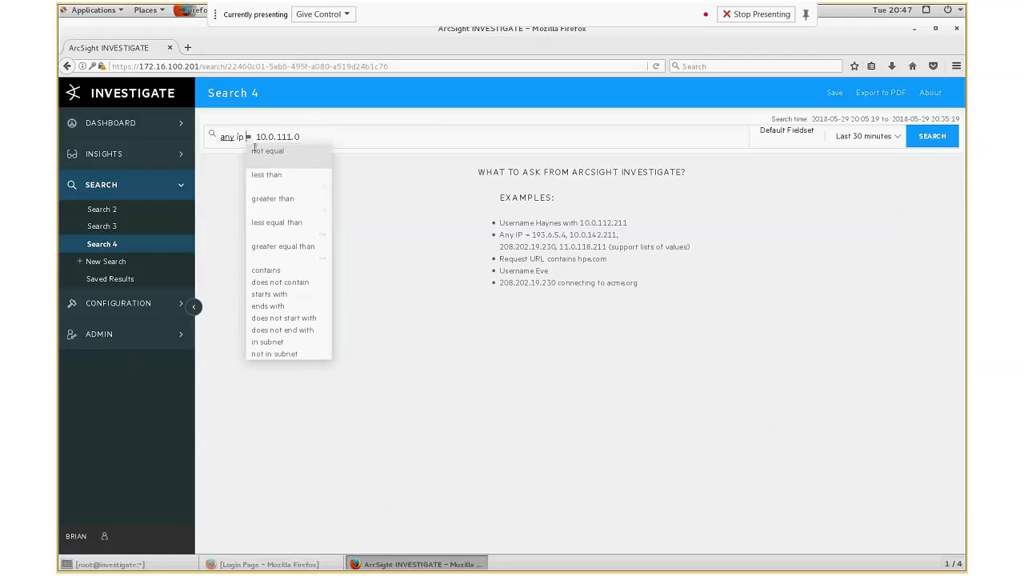
pyautogui.click(271, 342)
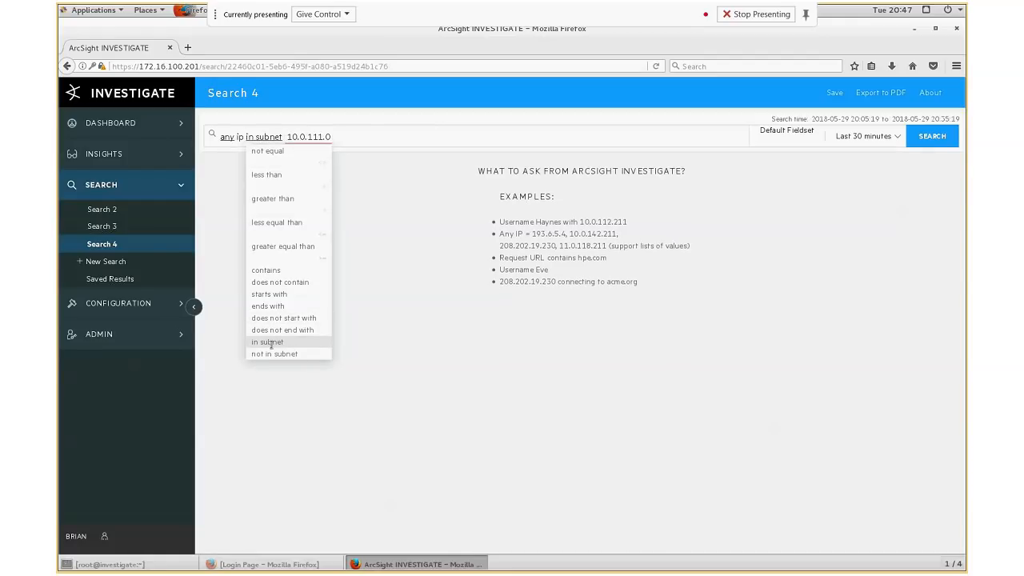
pyautogui.click(340, 157)
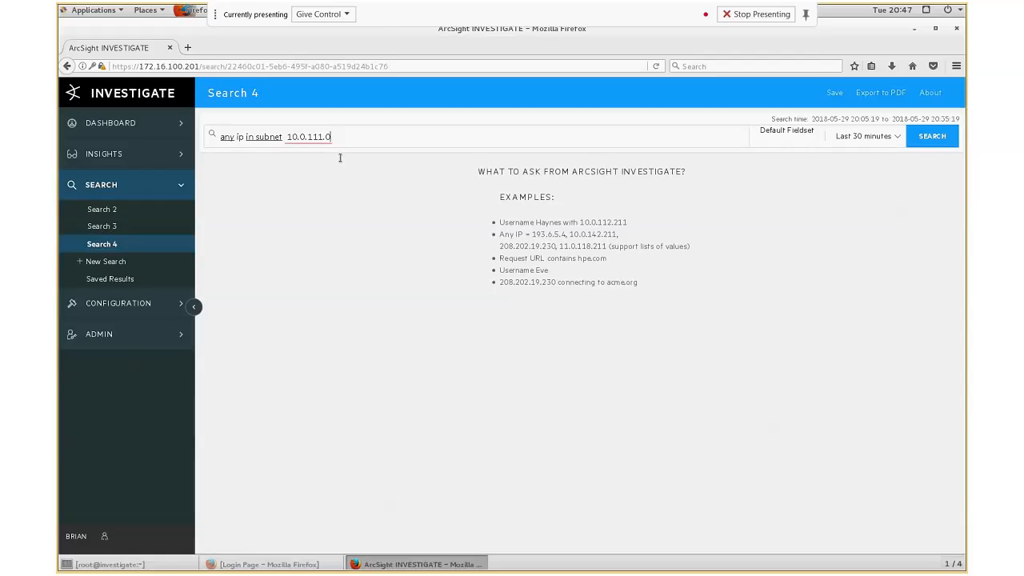
pyautogui.write('/24')
pyautogui.click(896, 137)
pyautogui.click(549, 208)
pyautogui.press('BackSpace')
pyautogui.write('4')
pyautogui.click(559, 208)
pyautogui.press('BackSpace')
pyautogui.press('Delete')
pyautogui.write('01')
pyautogui.click(544, 241)
pyautogui.press('BackSpace')
pyautogui.write('4')
pyautogui.click(560, 243)
pyautogui.press('BackSpace')
pyautogui.press('BackSpace')
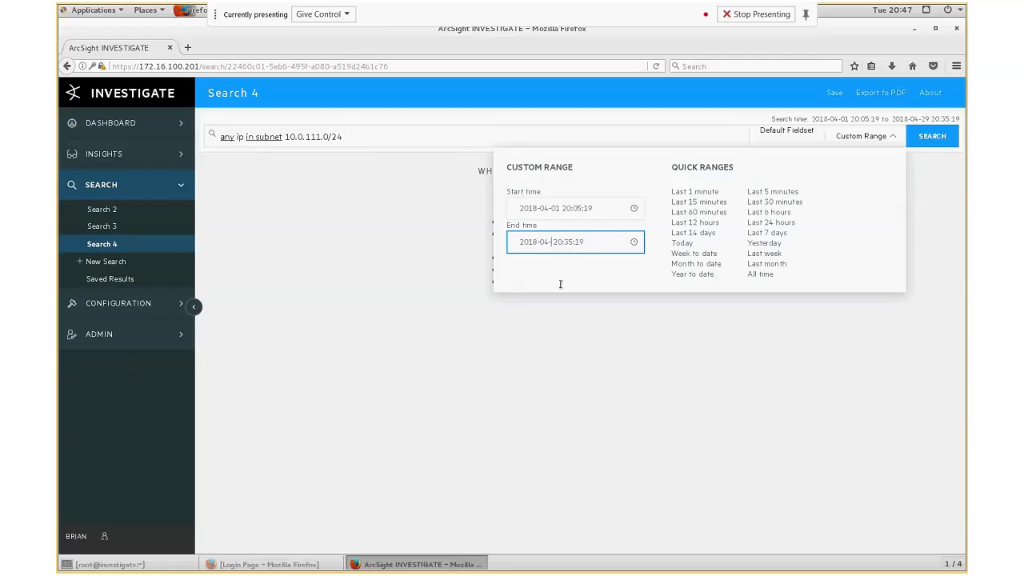
pyautogui.write('30')
pyautogui.click(924, 141)
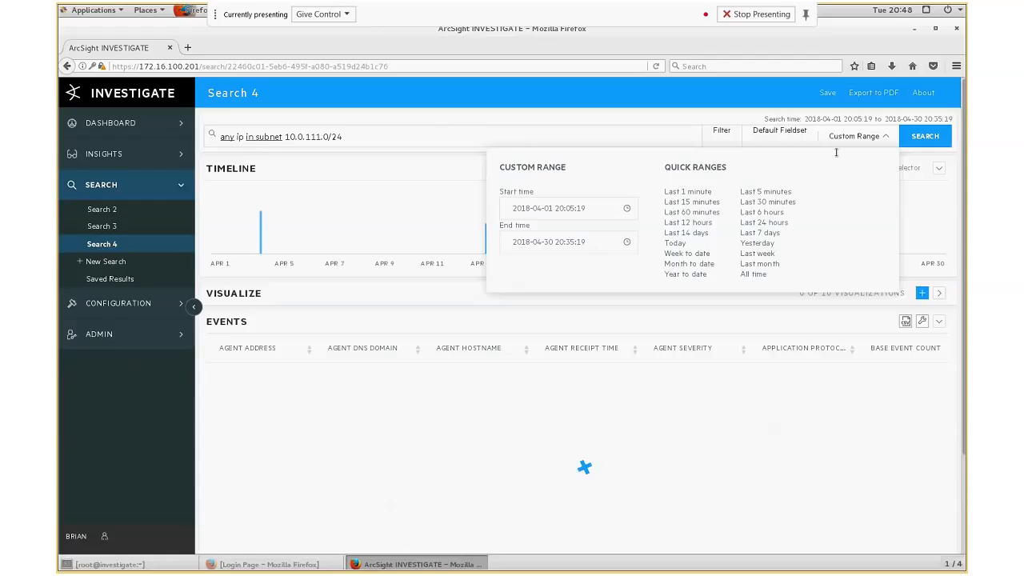
pyautogui.click(887, 137)
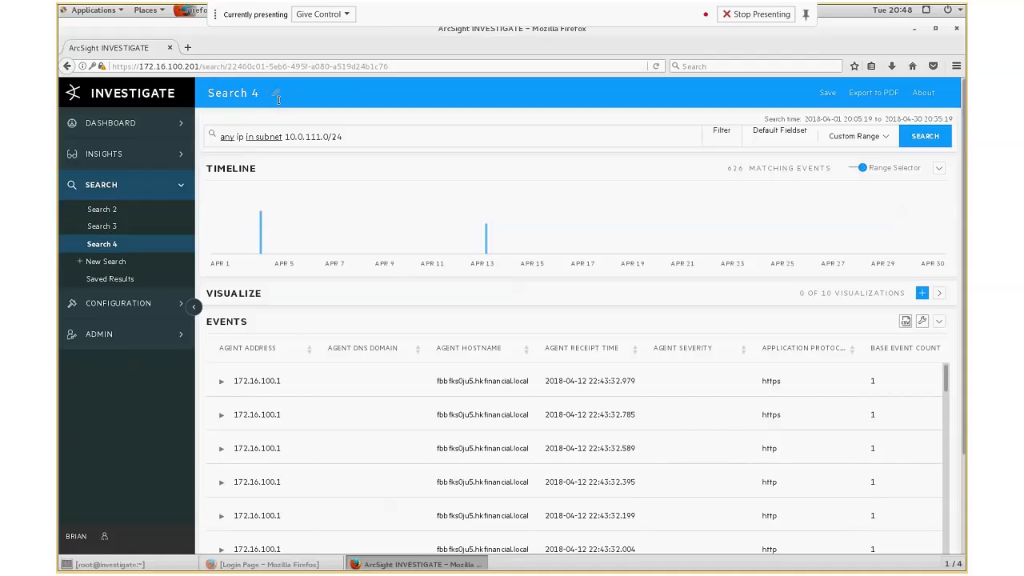
# - Rename the search to Workstation Subnet 10.0.111.0
pyautogui.click(276, 95)
pyautogui.hotkey('ctrl', 'a')
pyautogui.press('BackSpace')
pyautogui.write('Workstation ')
pyautogui.write('Sub')
pyautogui.write('net')
pyautogui.write(' 10')
pyautogui.write('.0.111')
pyautogui.write('.0')
pyautogui.click(356, 96)
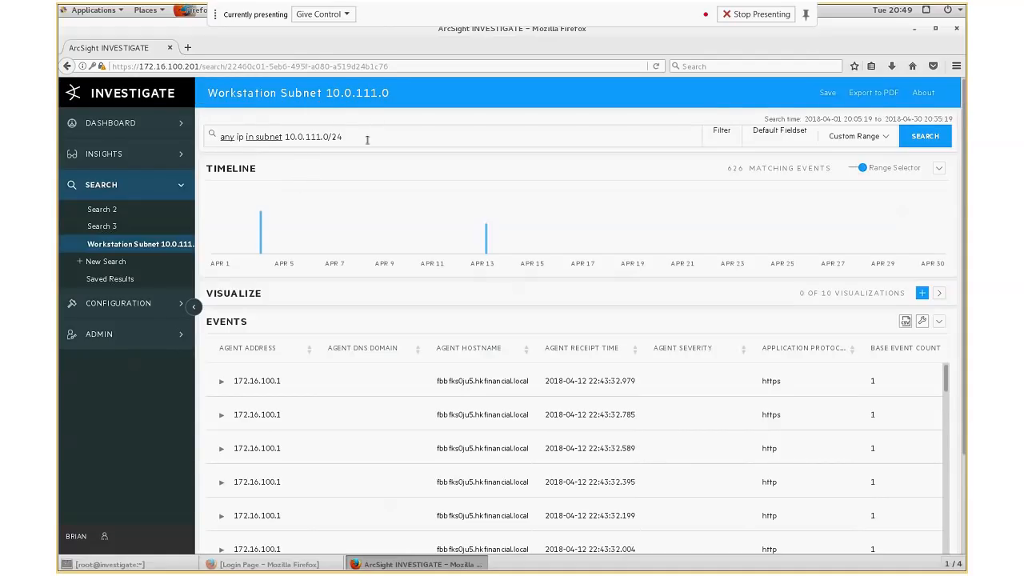
# - Scroll through the matching events to examine their destination addresses, hostnames and ports
pyautogui.moveTo(365, 137); pyautogui.dragTo(220, 137)
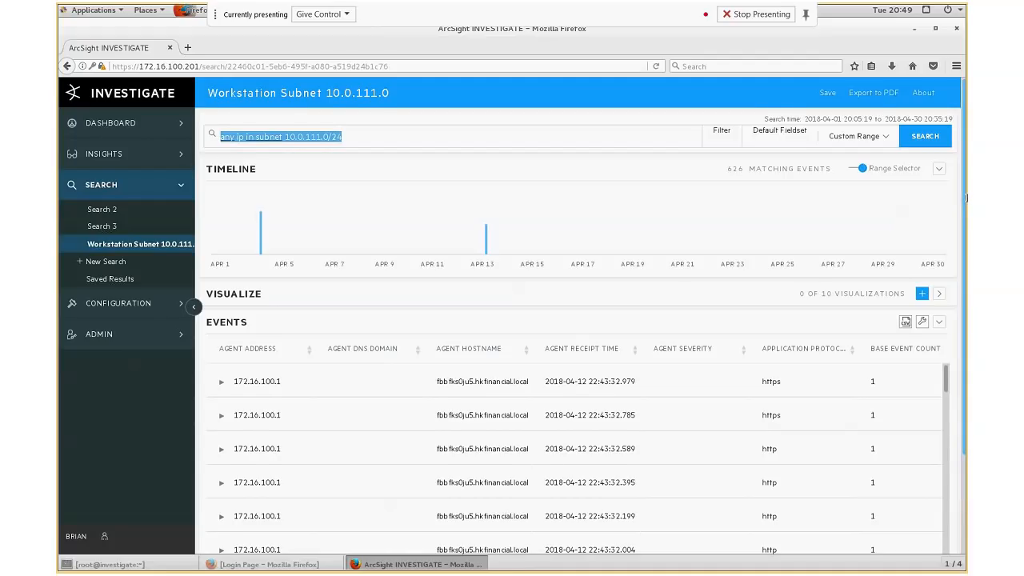
pyautogui.scroll(-1, 963, 199)
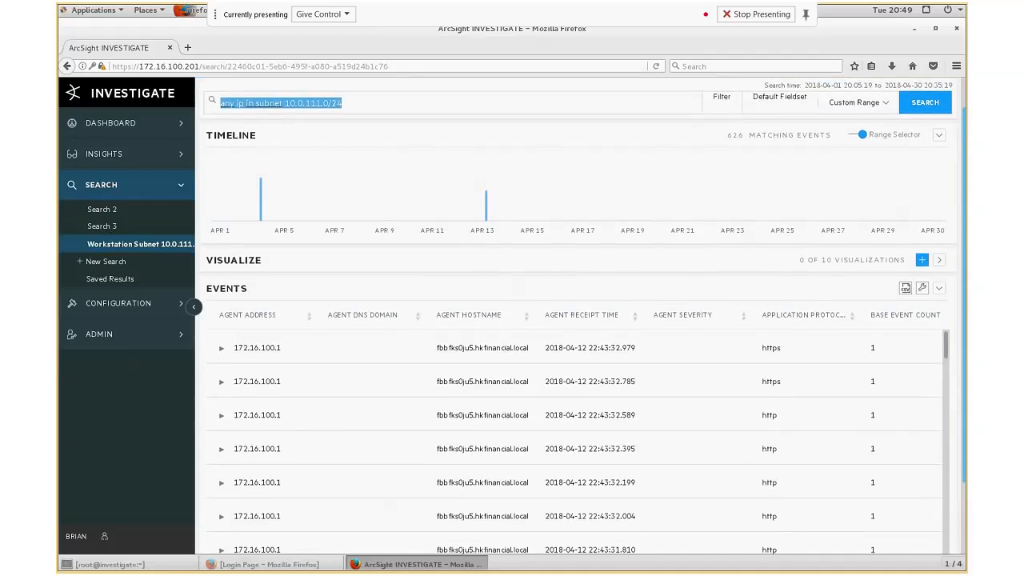
pyautogui.scroll(-3, 962, 200)
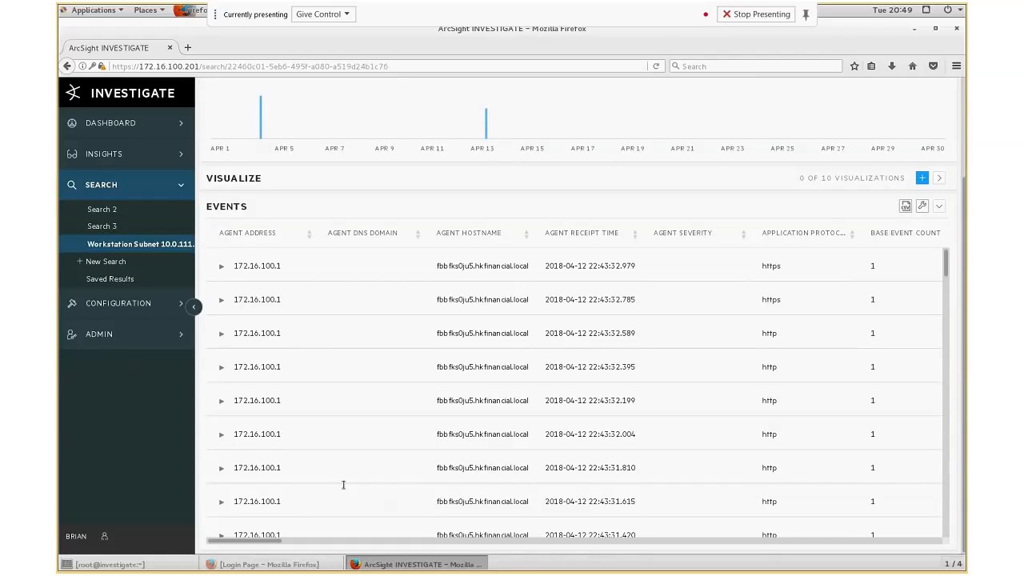
pyautogui.moveTo(272, 542); pyautogui.dragTo(484, 557)
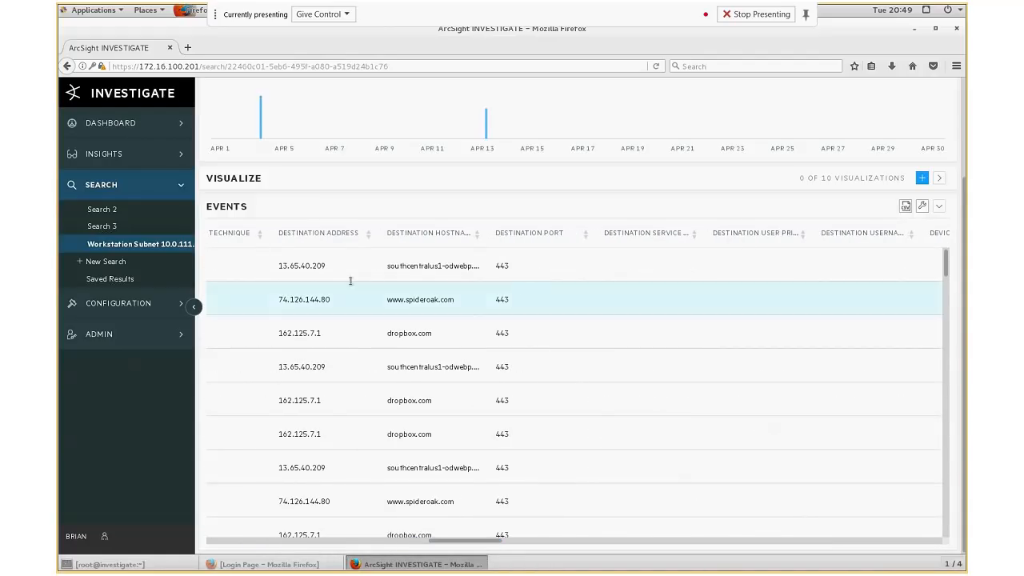
# - Add a filter for Destination Address equal to 74.126.144.80 from an event row and apply it
pyautogui.moveTo(374, 234); pyautogui.dragTo(379, 235)
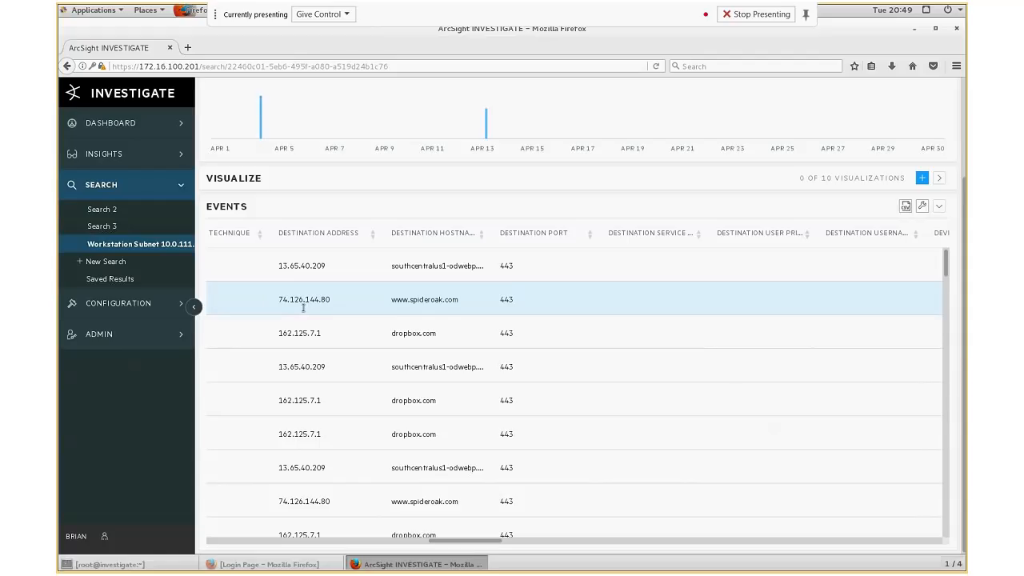
pyautogui.rightClick(301, 303)
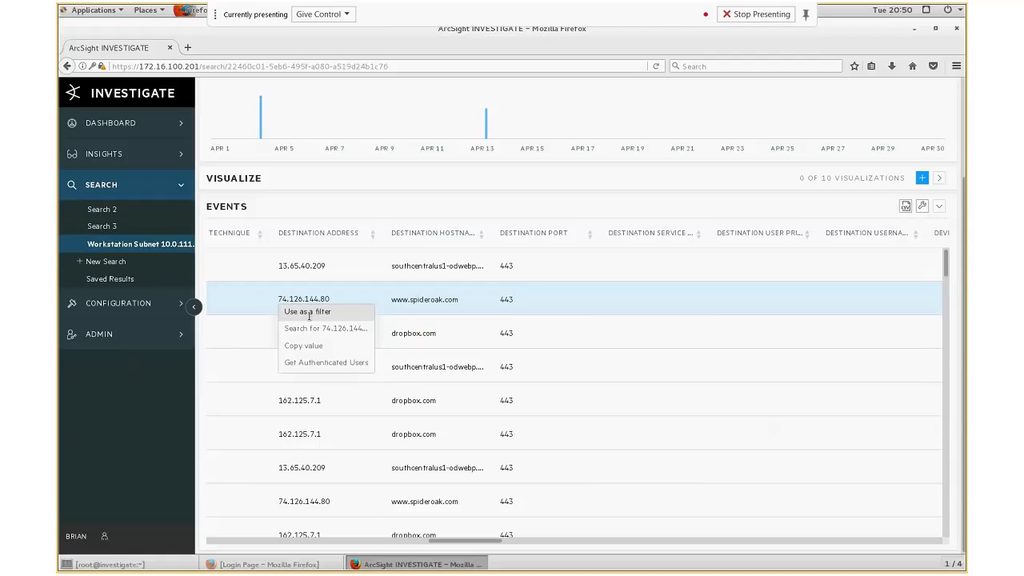
pyautogui.click(308, 312)
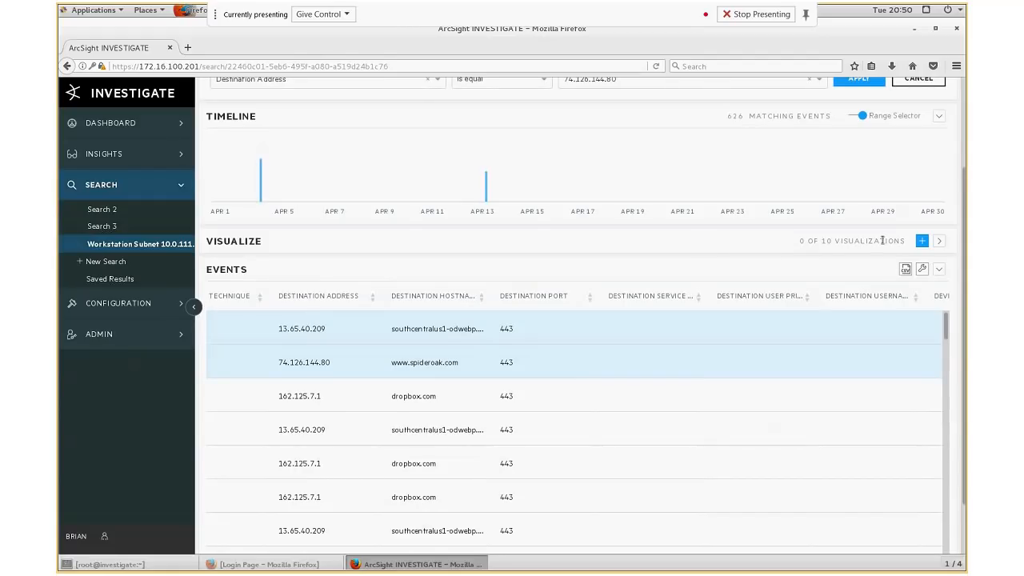
pyautogui.scroll(3, 943, 157)
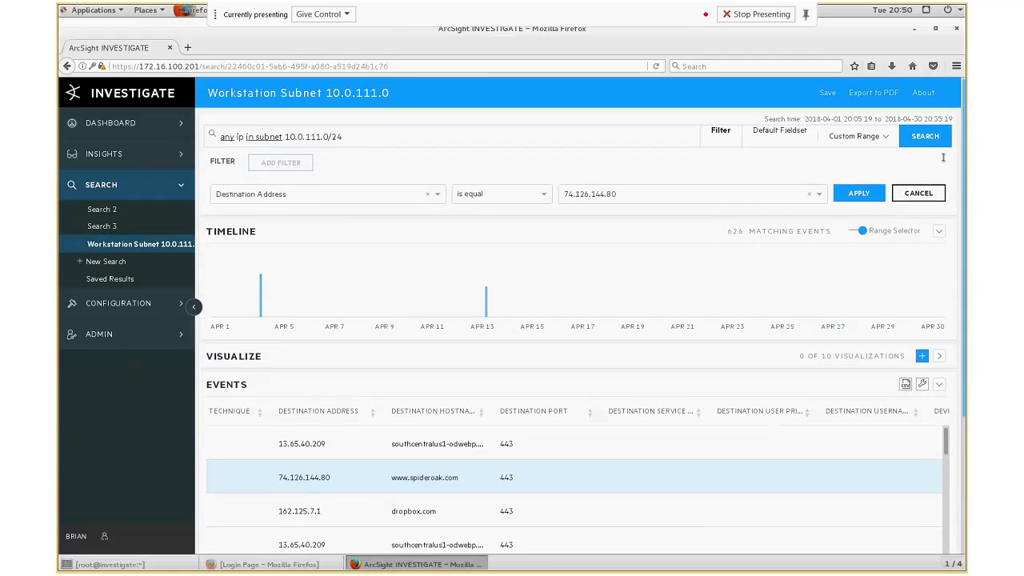
pyautogui.scroll(-3, 343, 234)
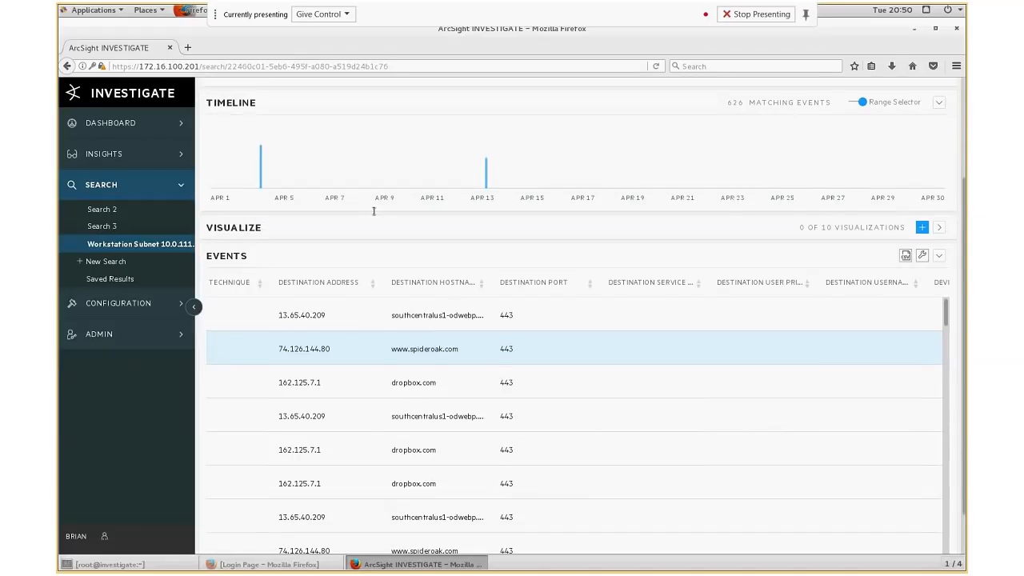
pyautogui.scroll(3, 373, 210)
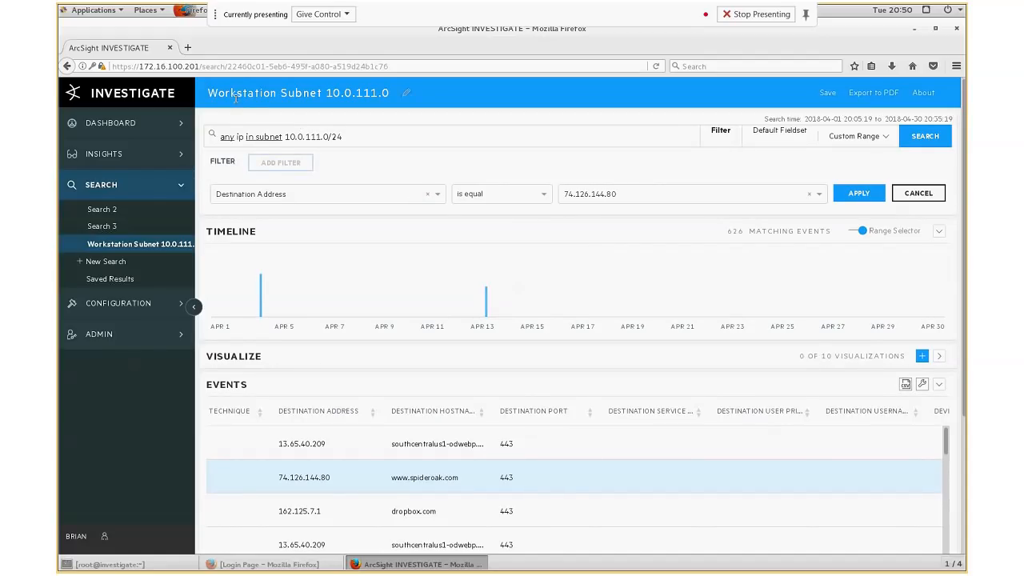
pyautogui.moveTo(345, 139); pyautogui.dragTo(218, 132)
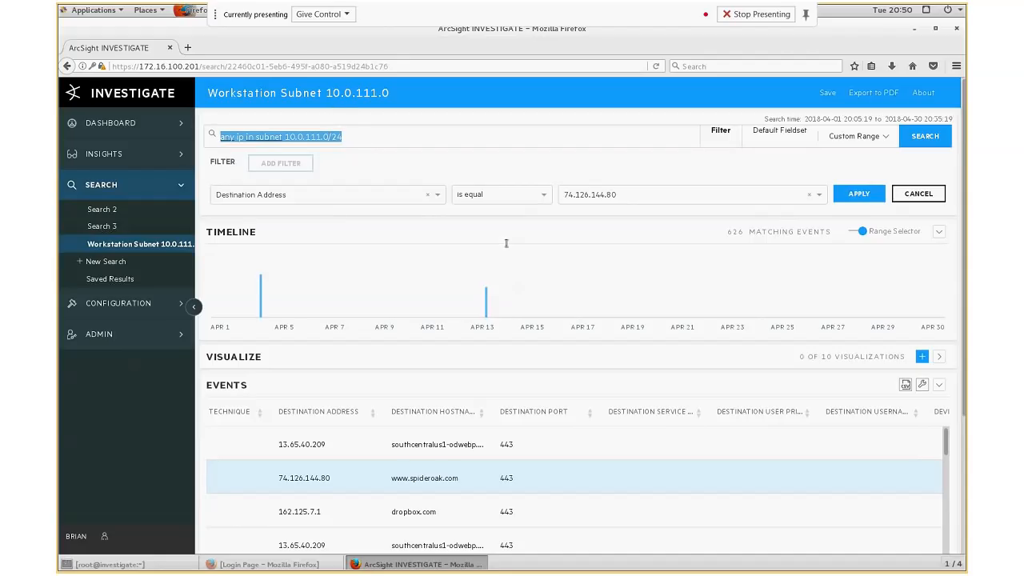
pyautogui.click(857, 195)
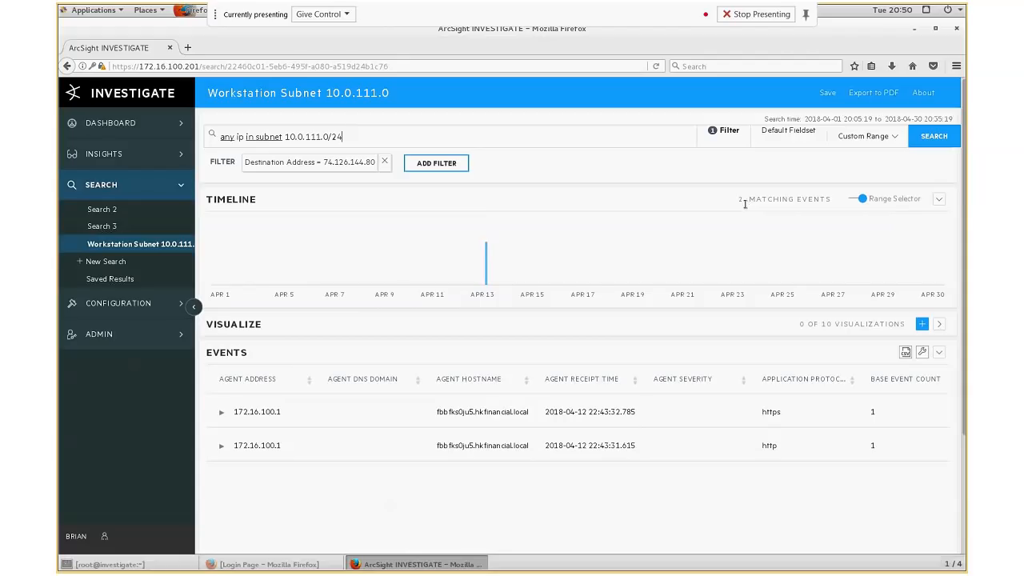
# - Scroll across the filtered events to examine their destination, source, device and byte columns
pyautogui.scroll(-2, 442, 495)
pyautogui.scroll(-1, 442, 497)
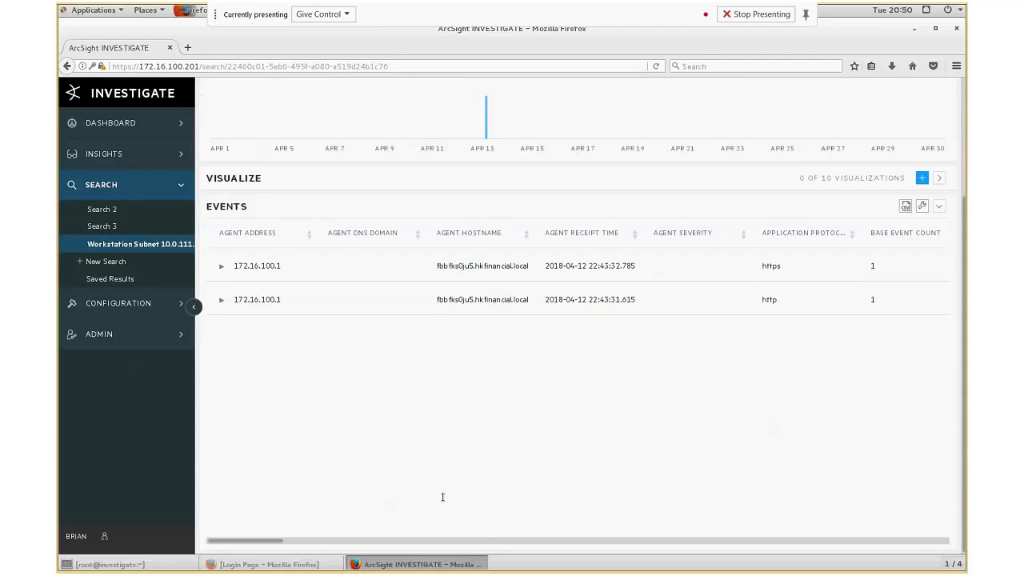
pyautogui.moveTo(282, 542); pyautogui.dragTo(475, 544)
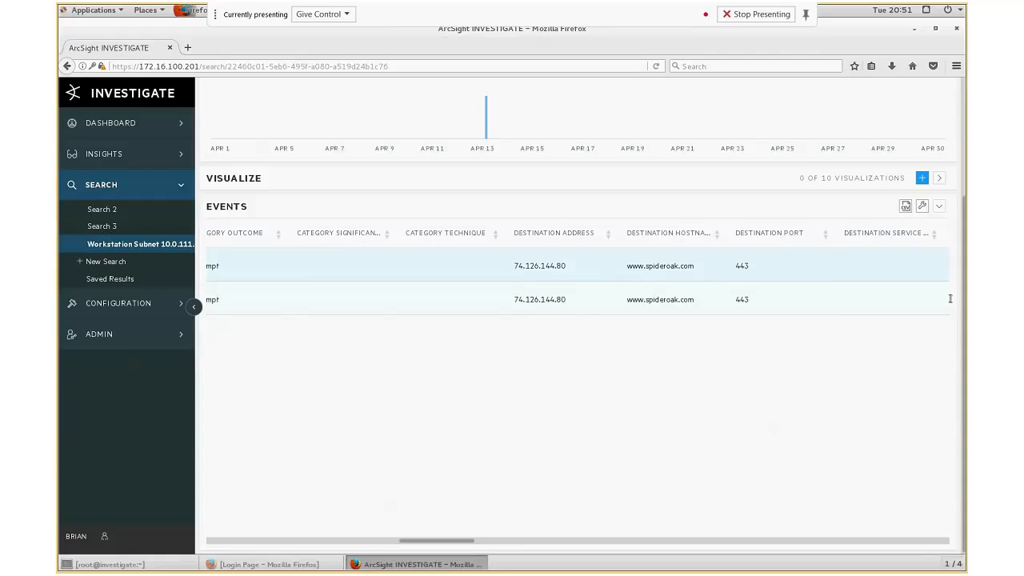
pyautogui.scroll(2, 472, 369)
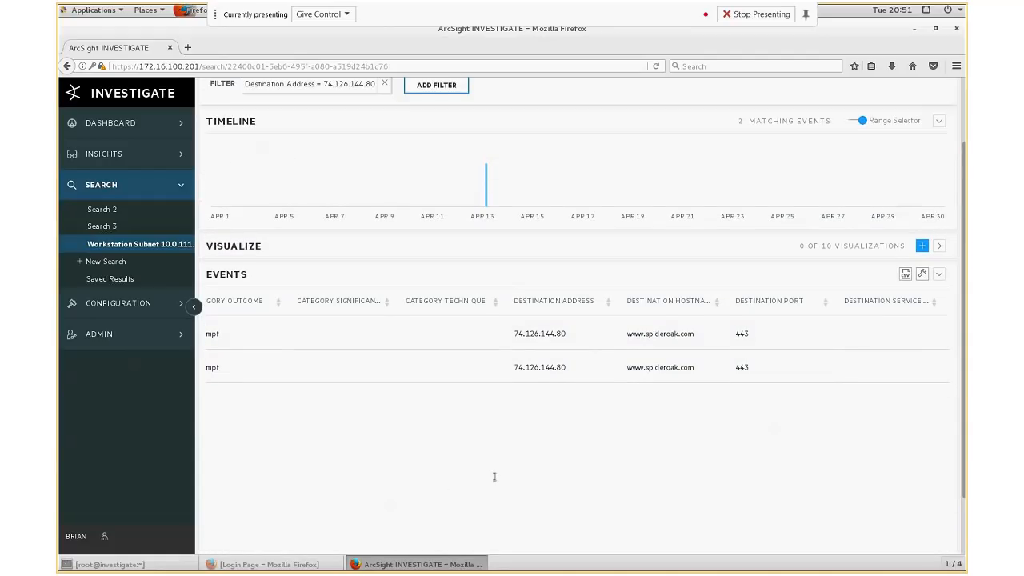
pyautogui.scroll(-2, 494, 477)
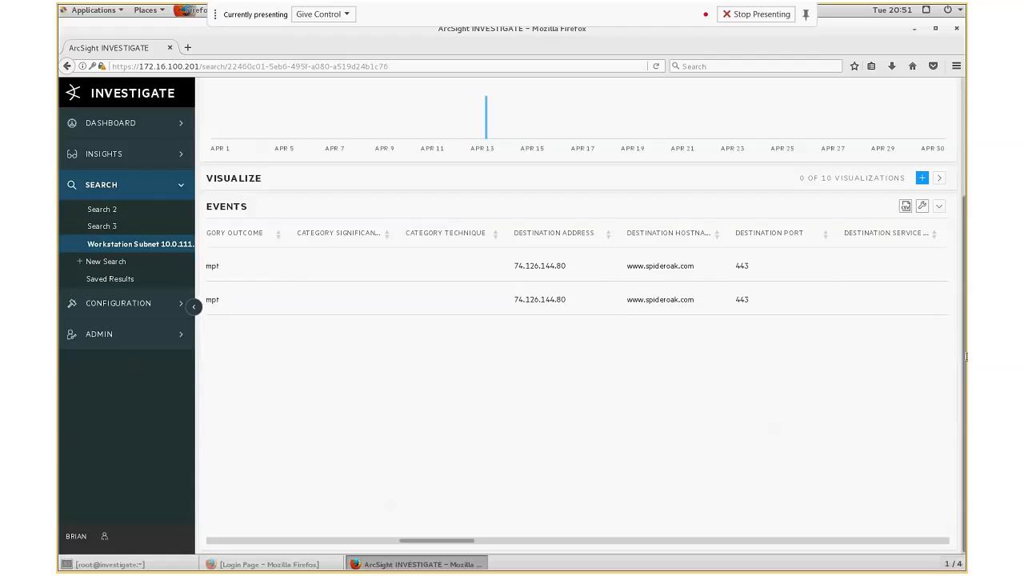
pyautogui.scroll(4, 965, 357)
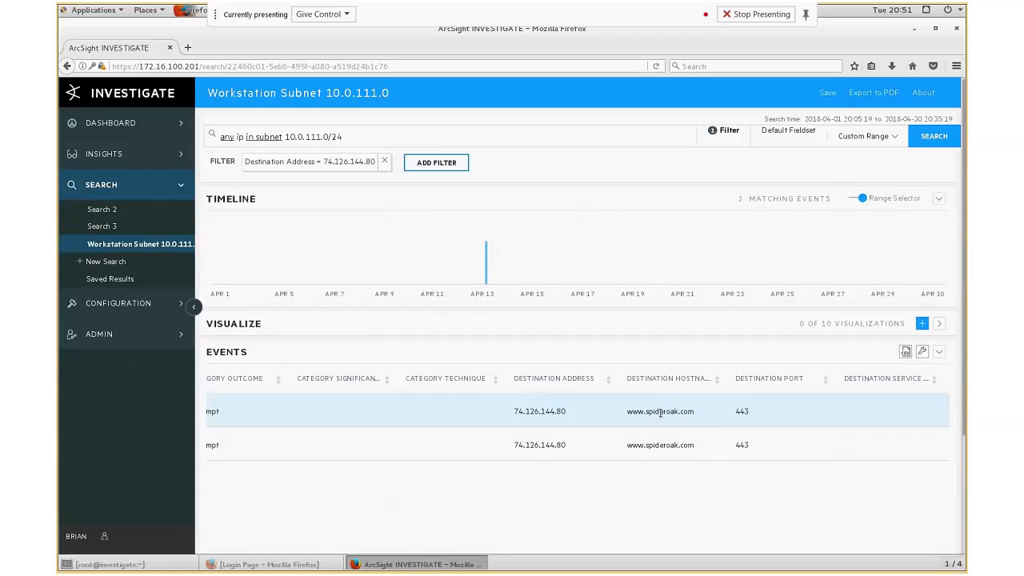
pyautogui.scroll(-4, 966, 480)
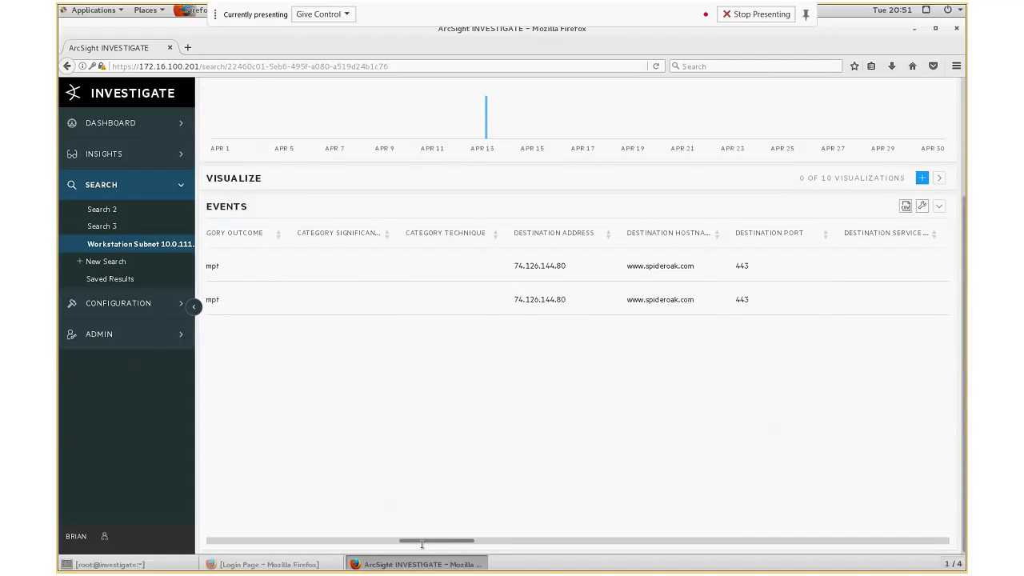
pyautogui.click(524, 296)
pyautogui.moveTo(434, 541); pyautogui.dragTo(850, 536)
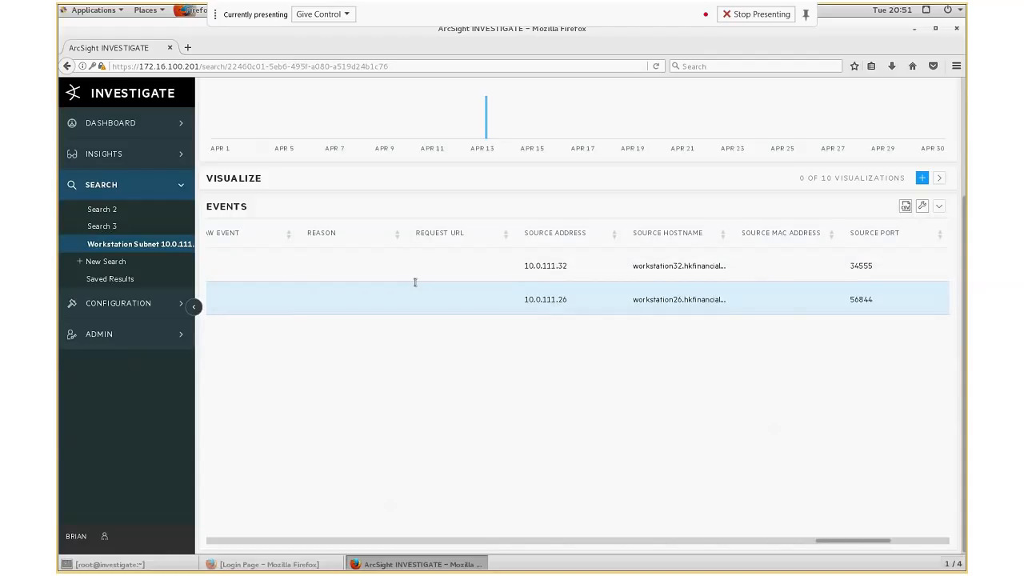
pyautogui.scroll(3, 579, 279)
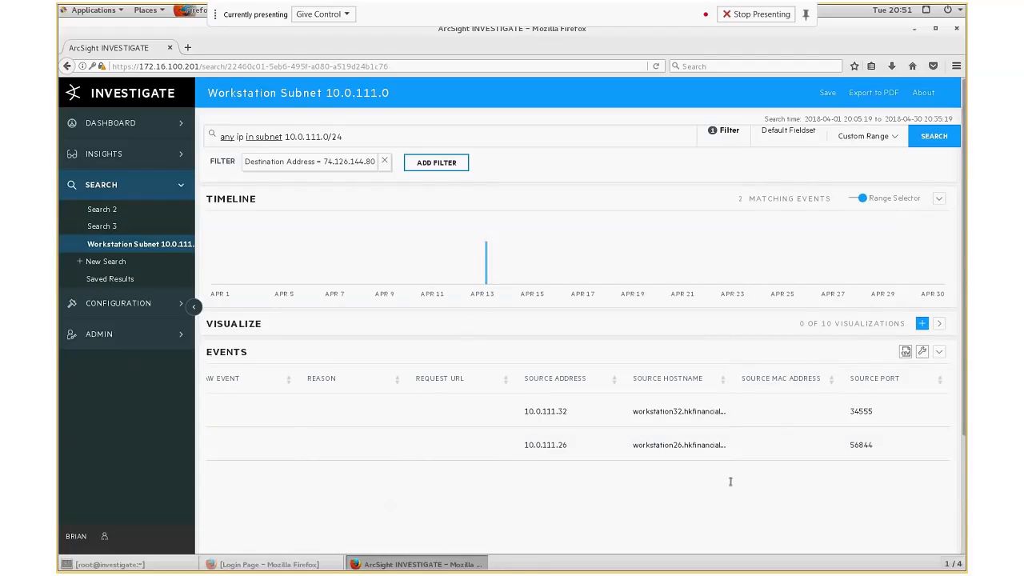
pyautogui.moveTo(964, 424); pyautogui.dragTo(964, 566)
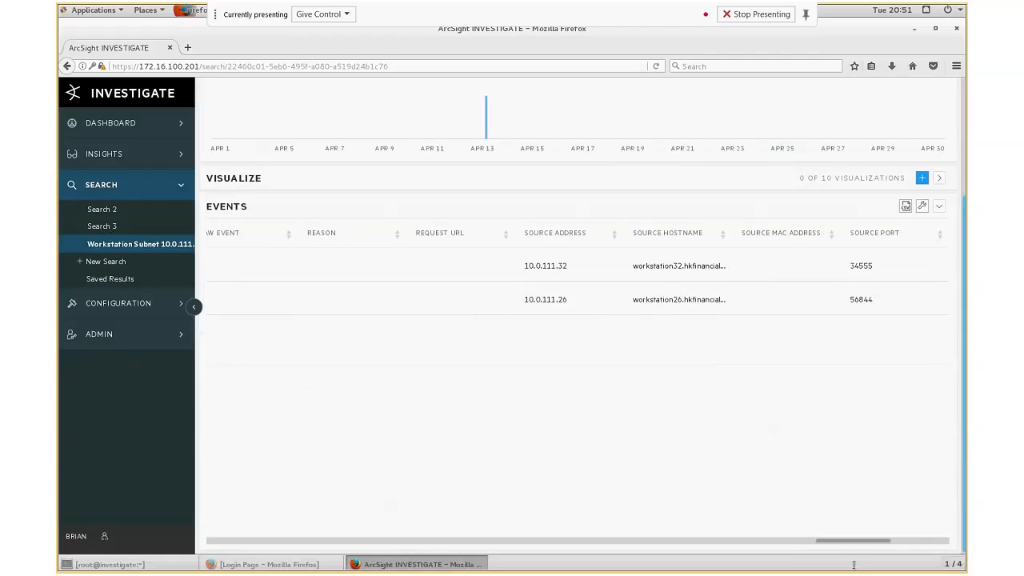
pyautogui.moveTo(832, 543); pyautogui.dragTo(496, 542)
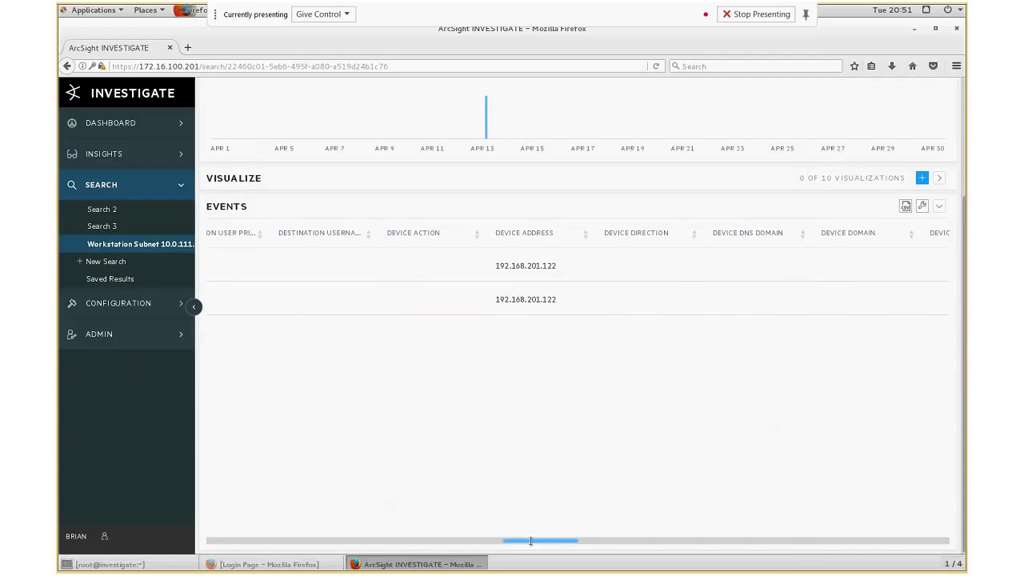
pyautogui.moveTo(350, 537); pyautogui.dragTo(299, 545)
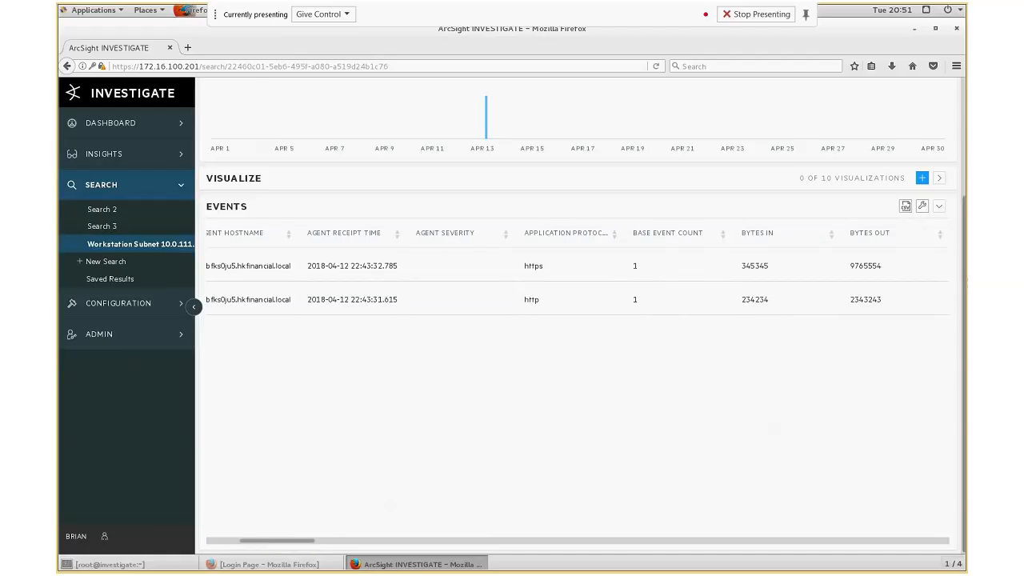
pyautogui.scroll(4, 552, 205)
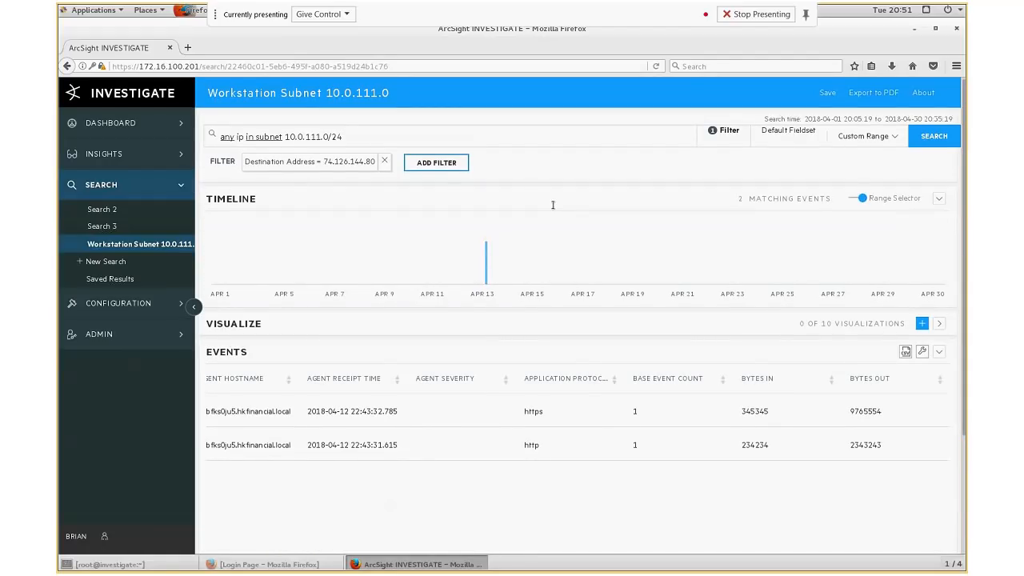
# - Add a second filter for Application Protocol equal to https from an event row and apply it
pyautogui.click(537, 414)
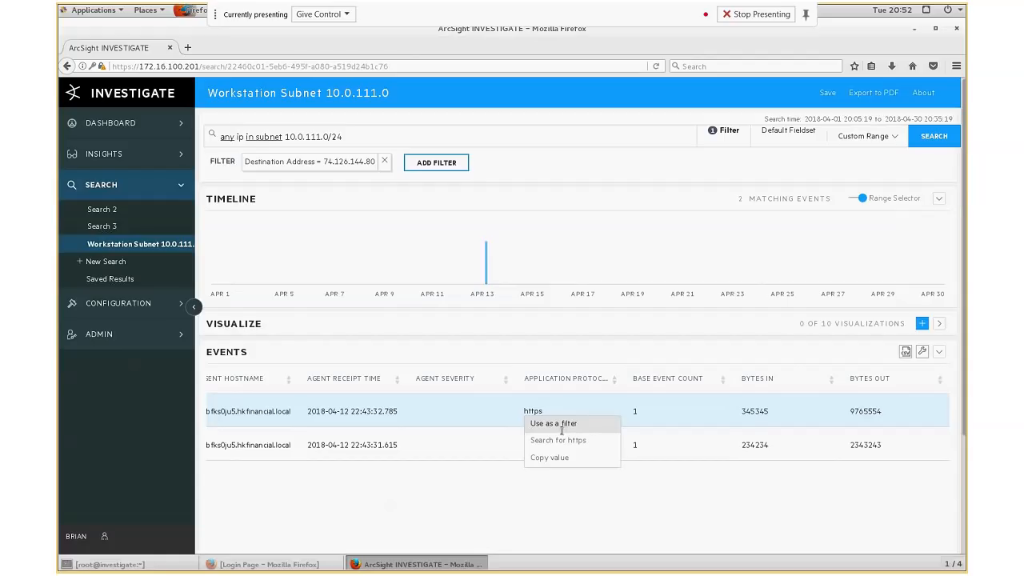
pyautogui.click(562, 426)
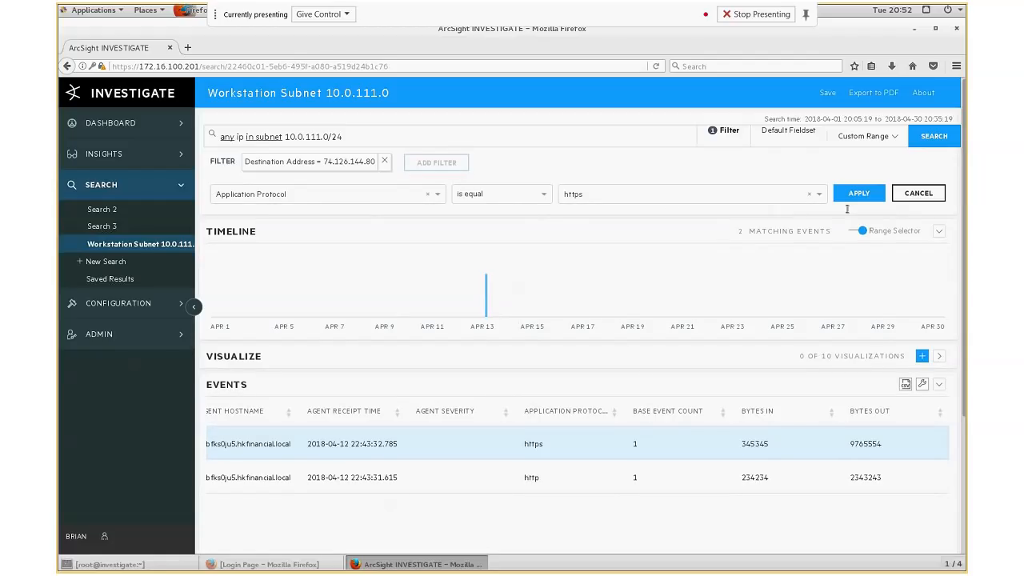
pyautogui.click(858, 196)
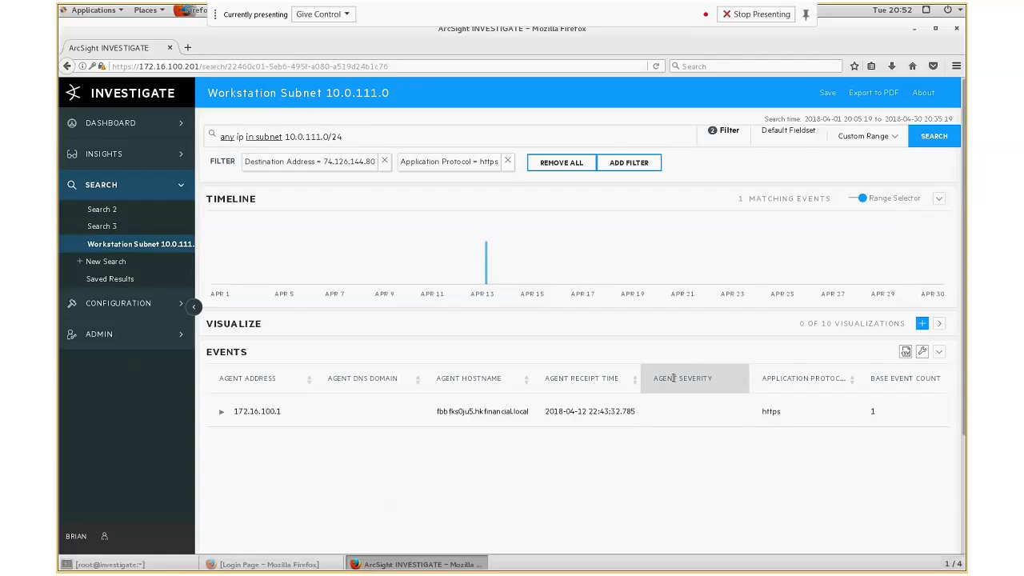
# - Remove all filters from the search
pyautogui.scroll(-3, 567, 487)
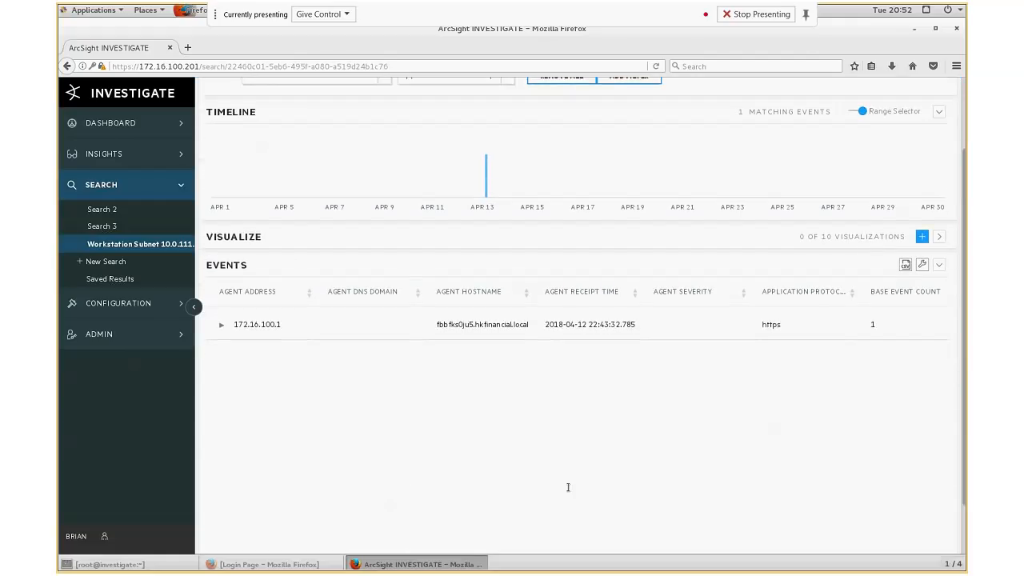
pyautogui.scroll(3, 568, 487)
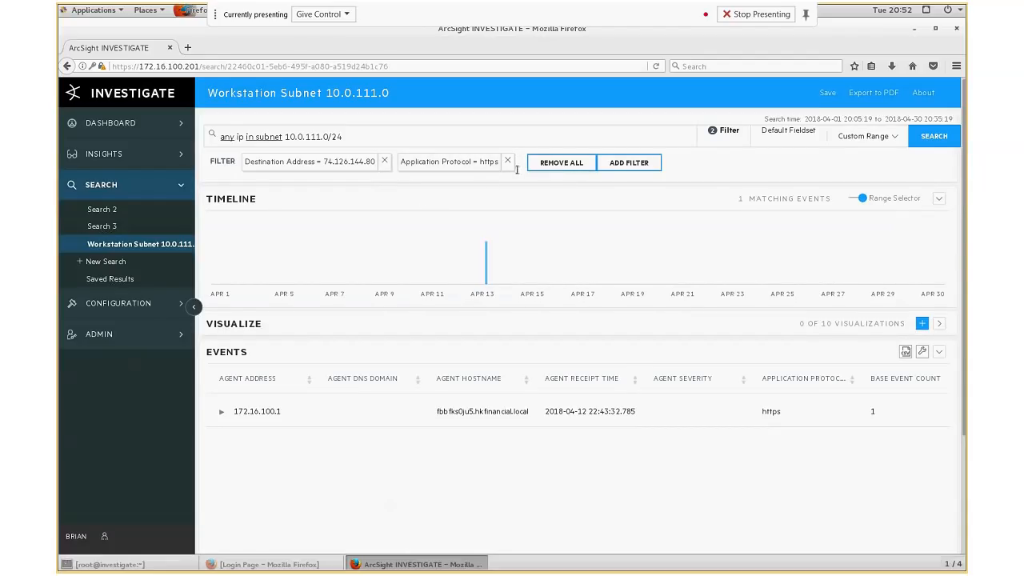
pyautogui.click(559, 164)
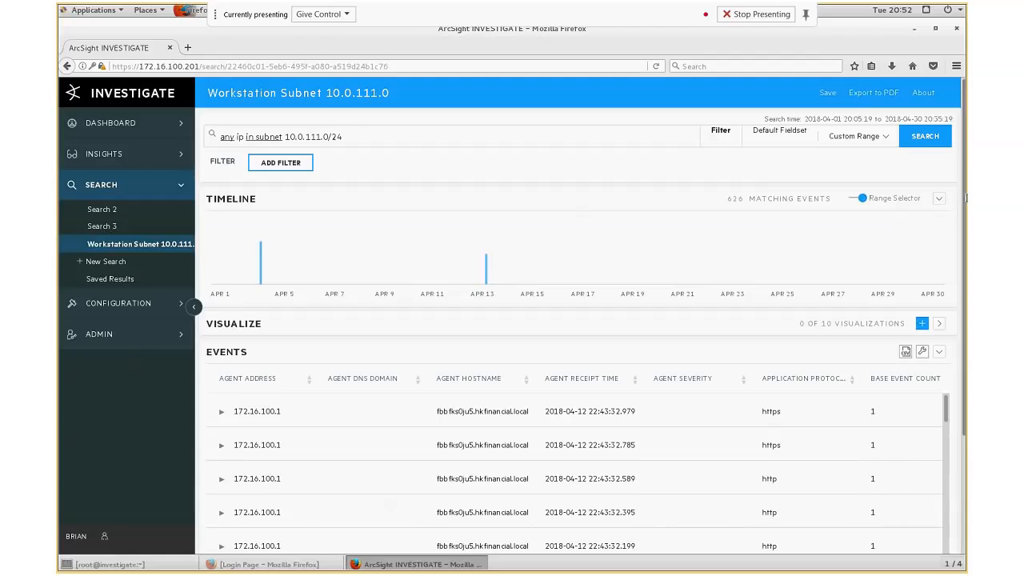
# - Add Destination Address = 74.126.144.80 to the search query from an event row and run the search
pyautogui.scroll(-3, 548, 411)
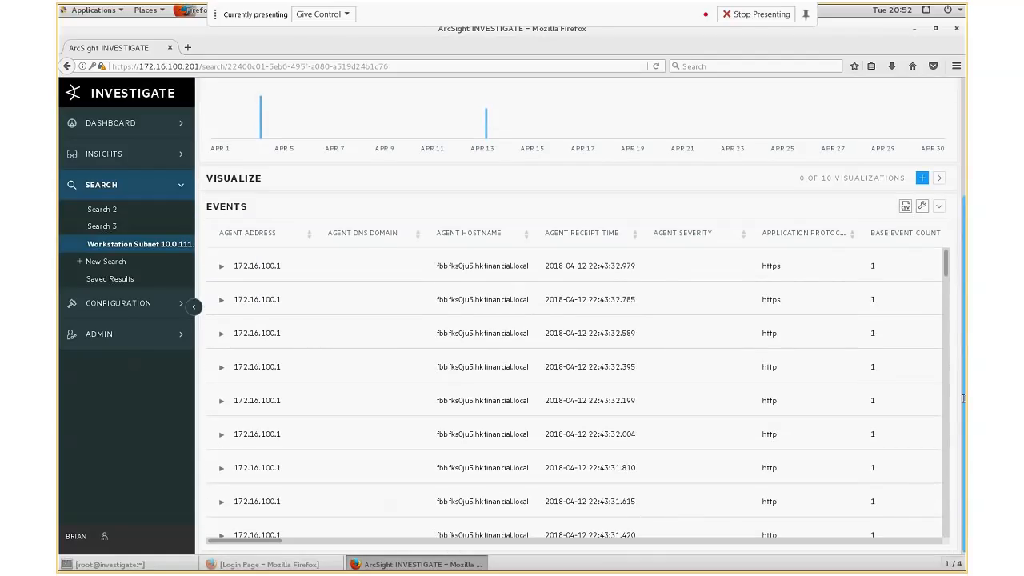
pyautogui.moveTo(269, 541); pyautogui.dragTo(451, 542)
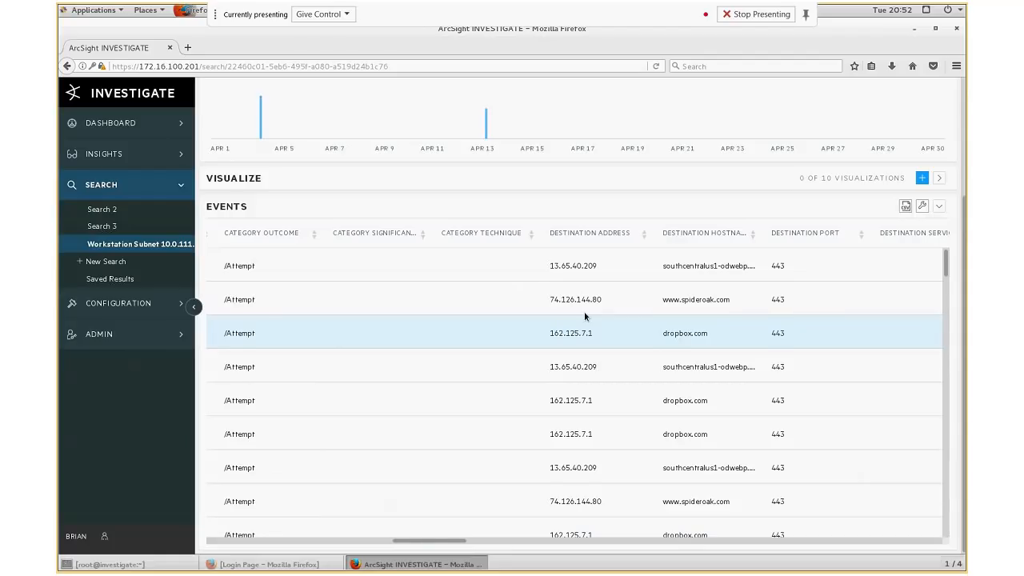
pyautogui.click(564, 301)
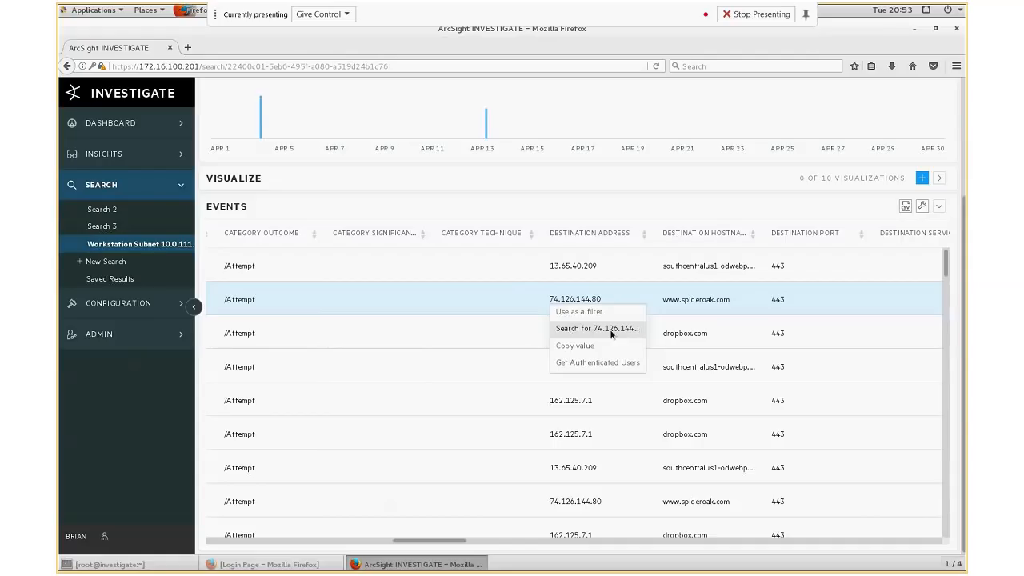
pyautogui.click(613, 334)
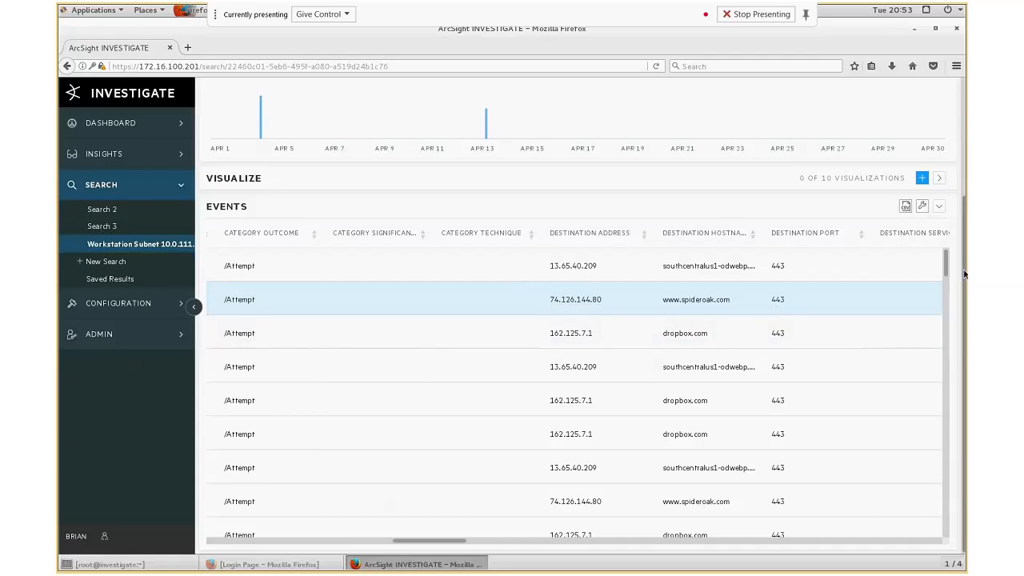
pyautogui.moveTo(964, 274); pyautogui.dragTo(964, 111)
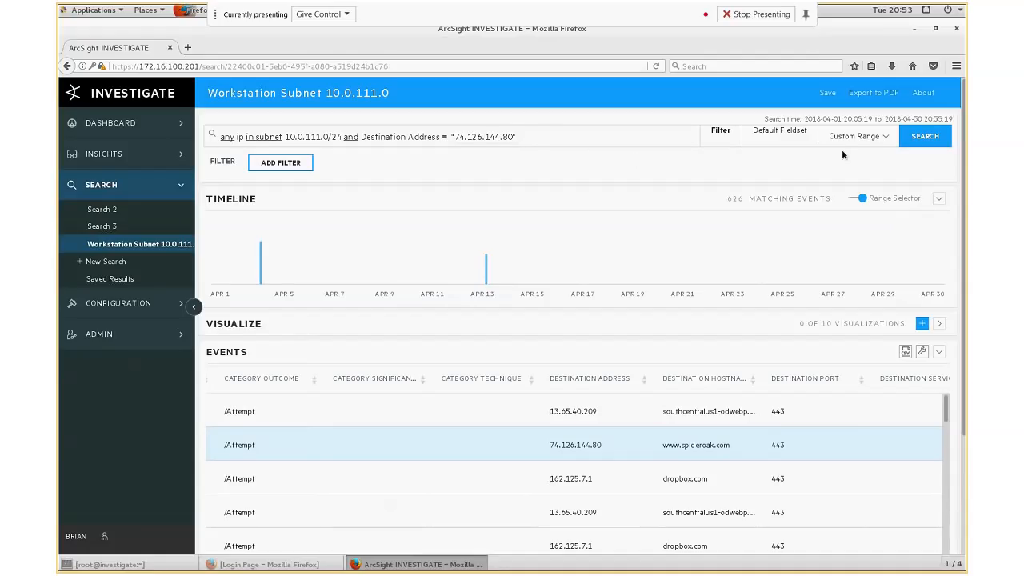
pyautogui.click(917, 138)
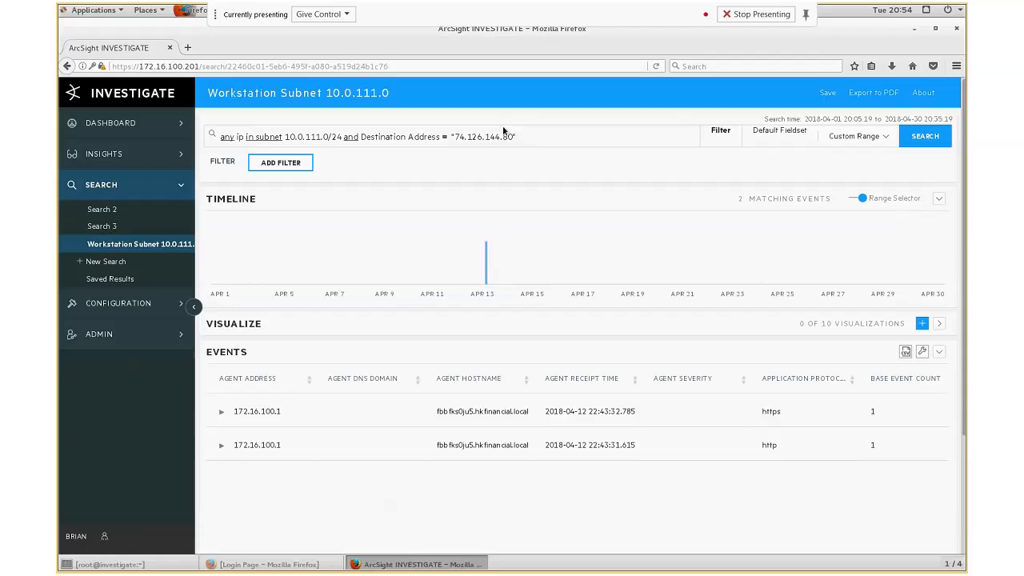
# - Remove the Destination Address = "74.126.144.80" clause from the search query
pyautogui.moveTo(514, 137); pyautogui.dragTo(361, 137)
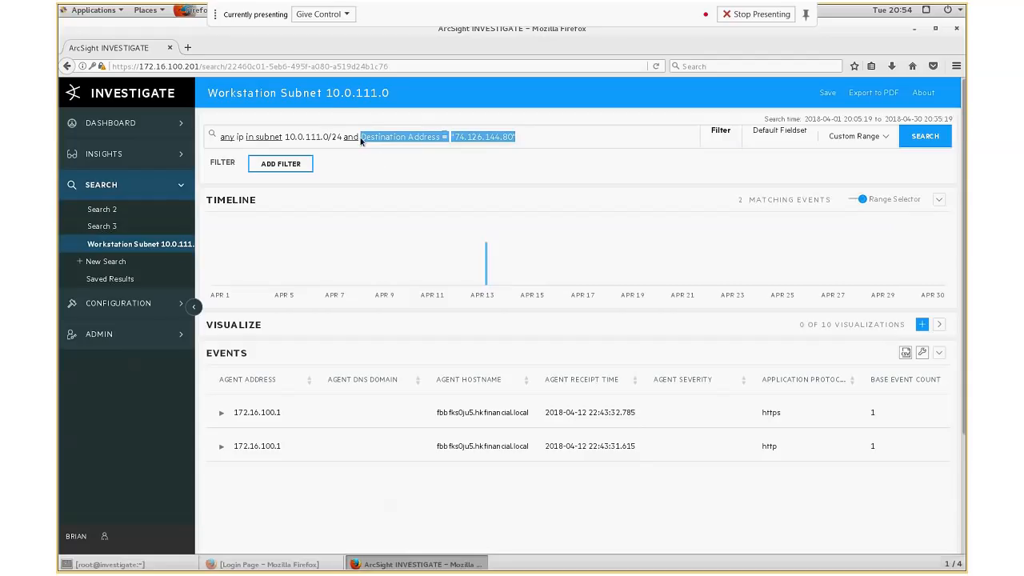
pyautogui.click(524, 136)
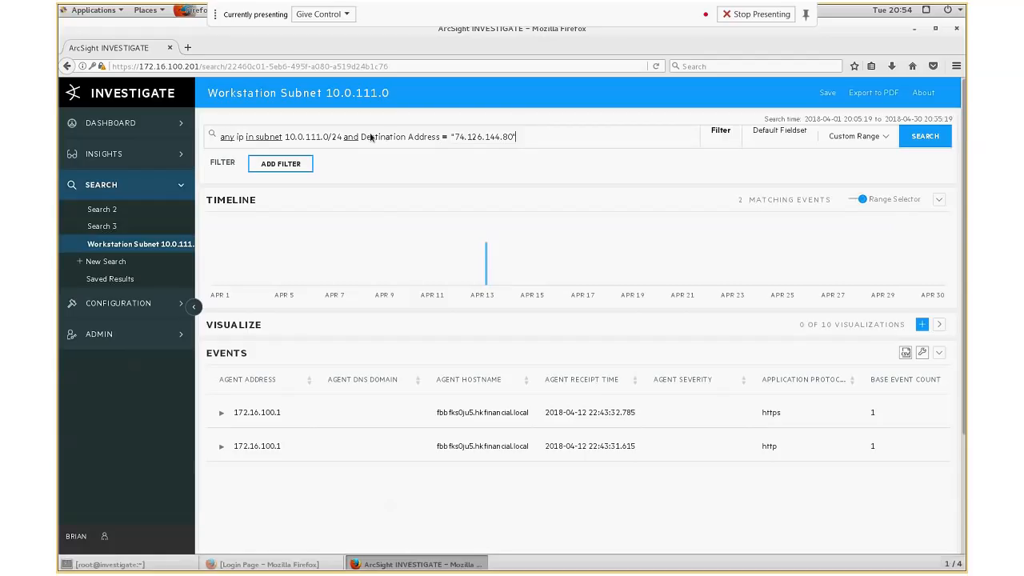
pyautogui.moveTo(360, 138); pyautogui.dragTo(522, 133)
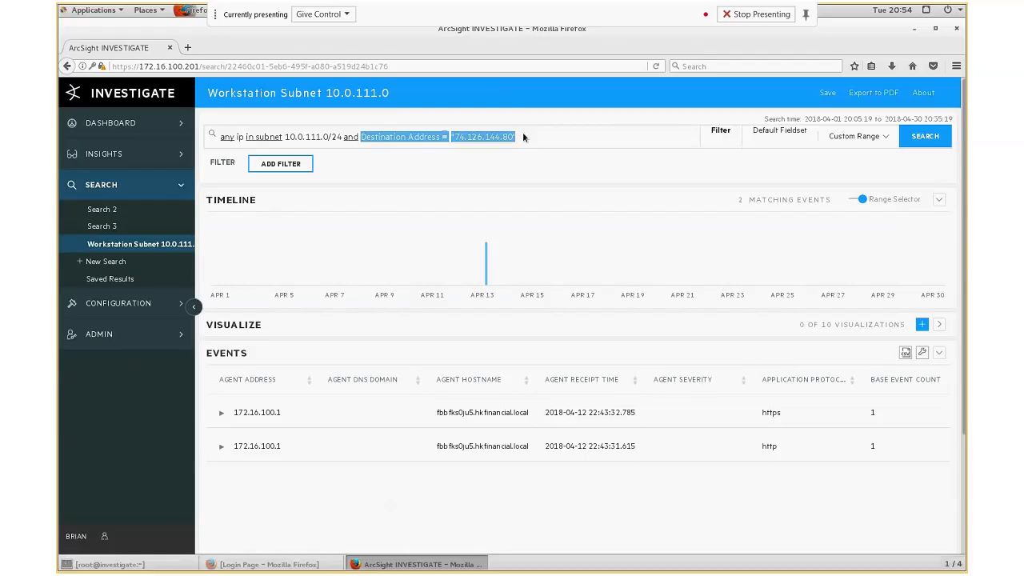
pyautogui.press('BackSpace')
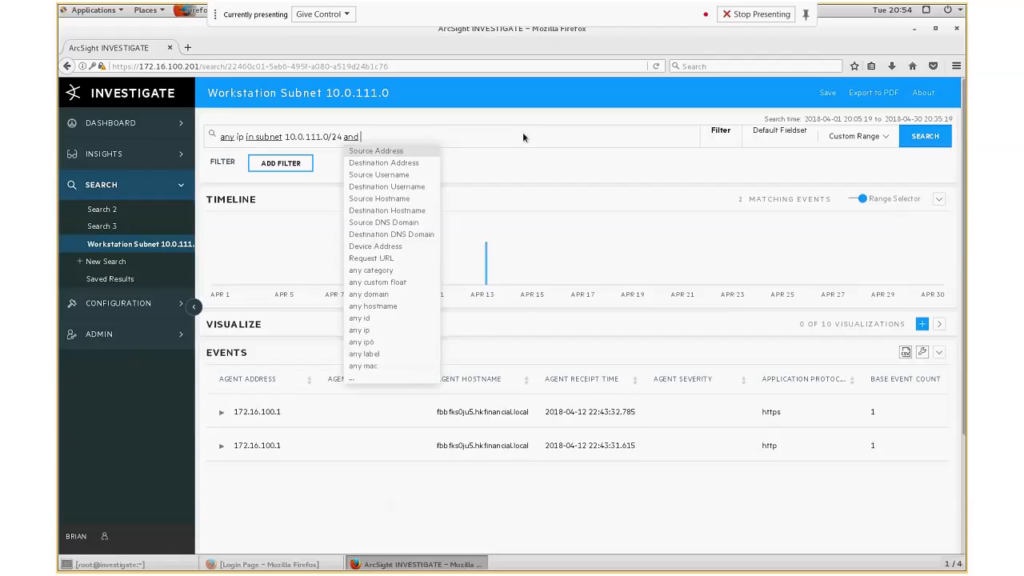
pyautogui.press('BackSpace')
pyautogui.press('BackSpace')
pyautogui.press('BackSpace')
pyautogui.press('BackSpace')
pyautogui.press('BackSpace')
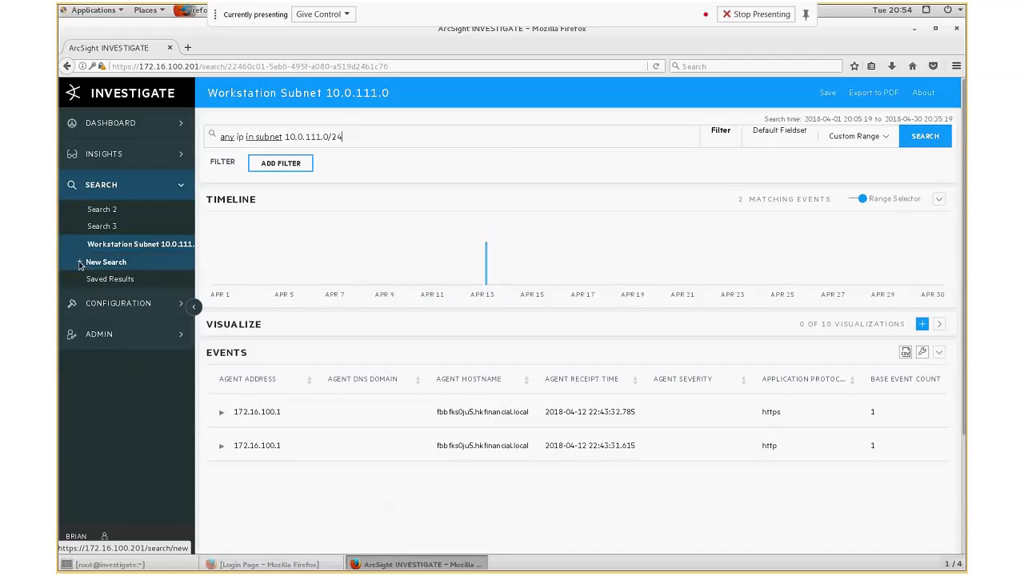
# - Start a new search and reference the saved #Workstation Subnet 10.0.111.0 search in its query
pyautogui.click(104, 262)
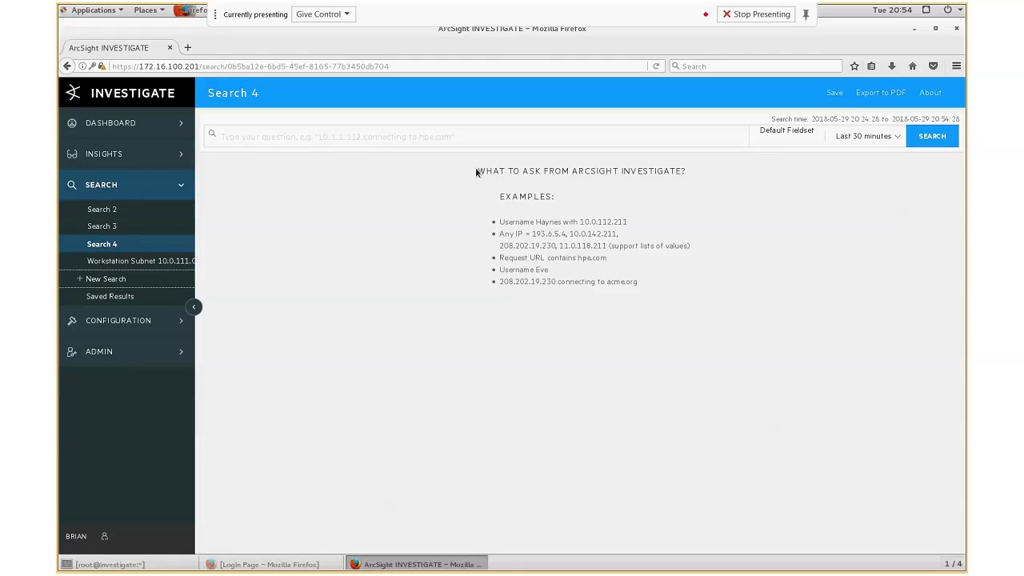
pyautogui.click(306, 132)
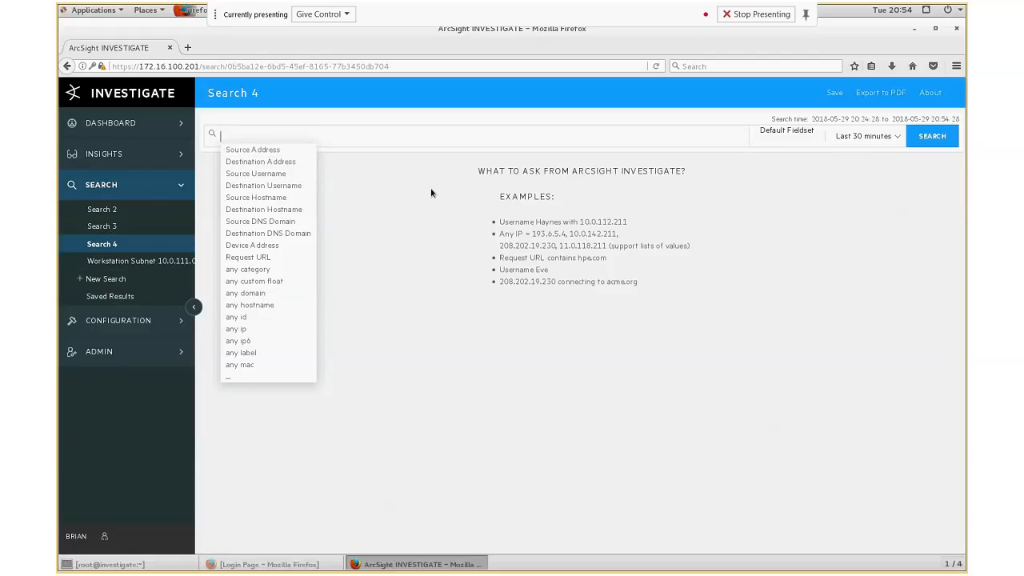
pyautogui.write('#')
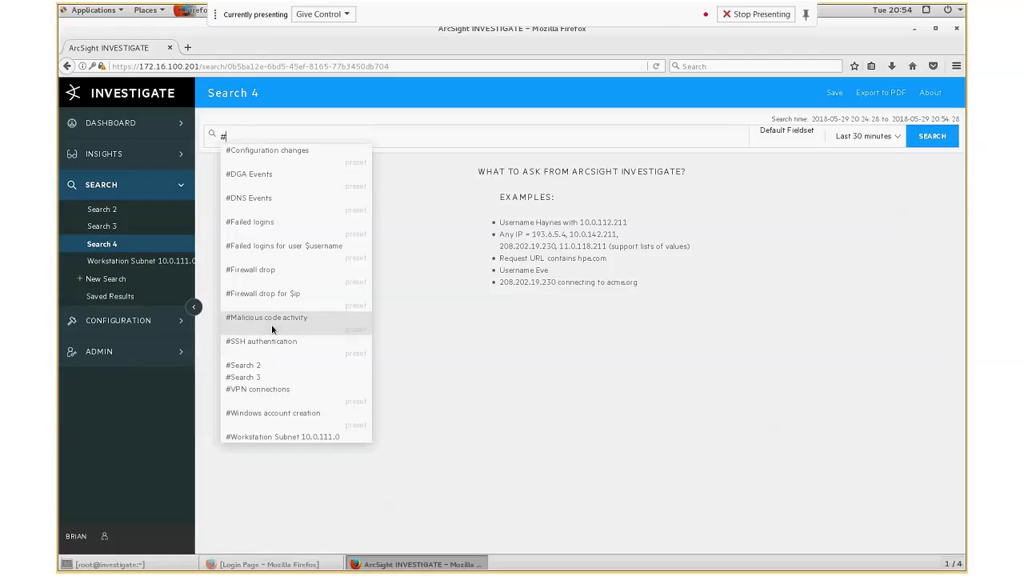
pyautogui.click(263, 437)
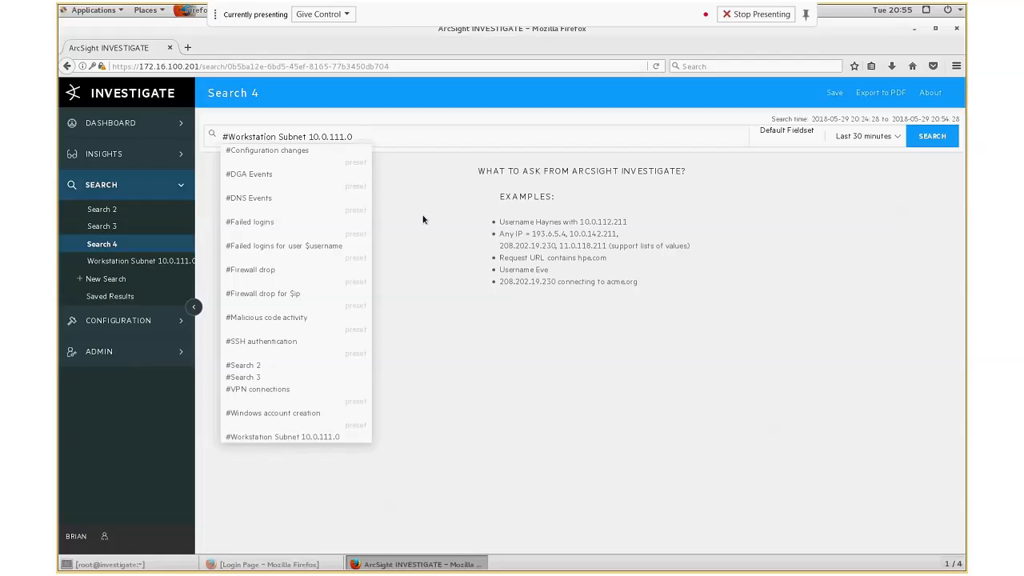
pyautogui.click(424, 147)
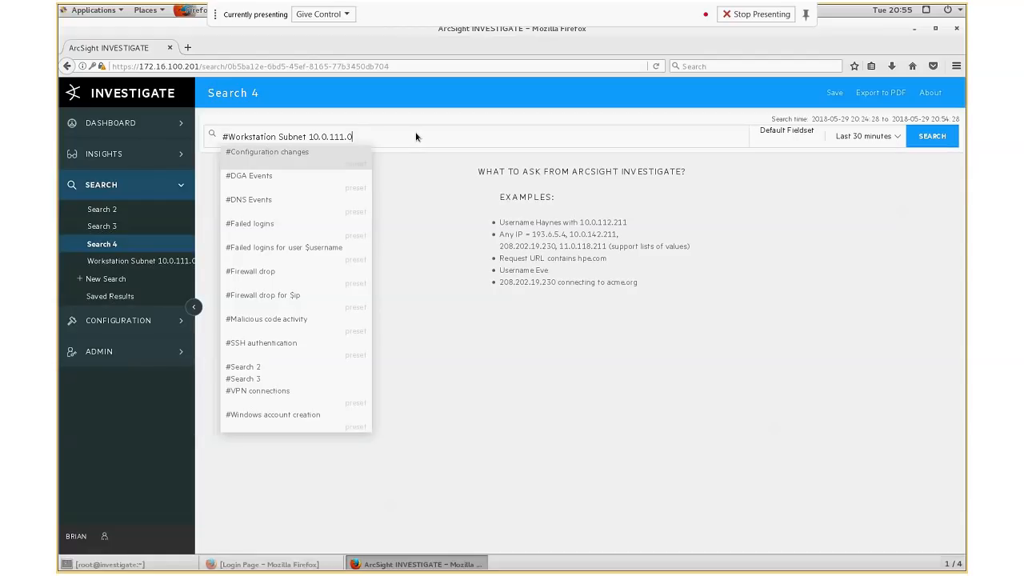
# - Set a custom time range from 2018-04-01 to 2018-04-30 and run the search
pyautogui.click(897, 138)
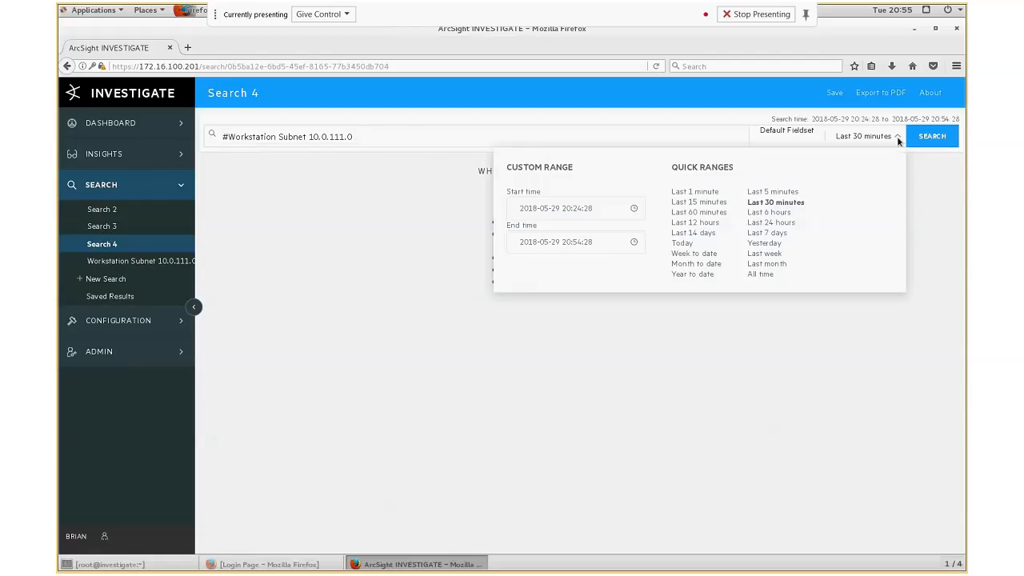
pyautogui.click(542, 210)
pyautogui.press('Delete')
pyautogui.write('4')
pyautogui.press('BackSpace')
pyautogui.press('BackSpace')
pyautogui.write('01')
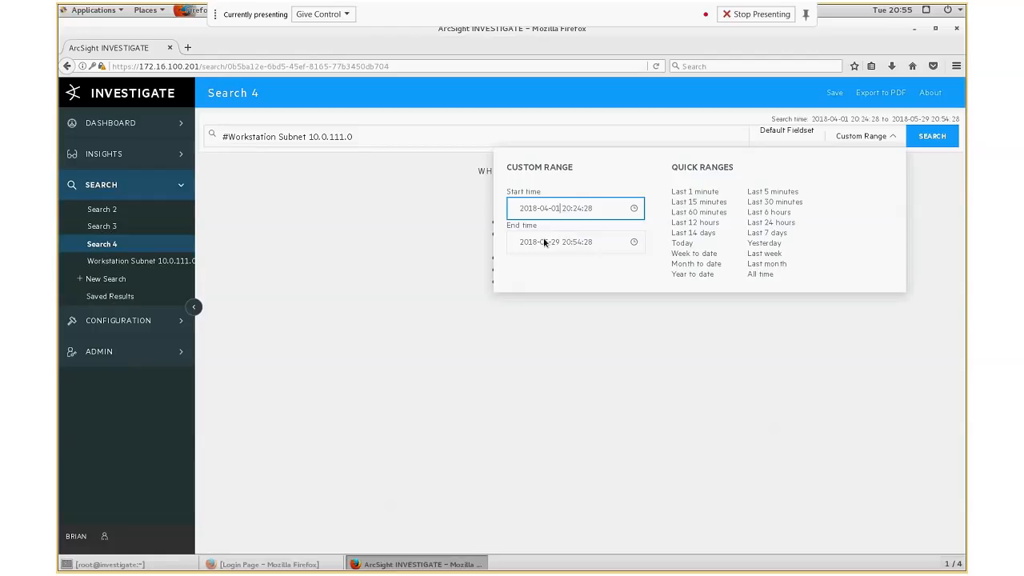
pyautogui.click(541, 241)
pyautogui.press('Delete')
pyautogui.write('4')
pyautogui.click(556, 242)
pyautogui.press('BackSpace')
pyautogui.press('BackSpace')
pyautogui.write('30')
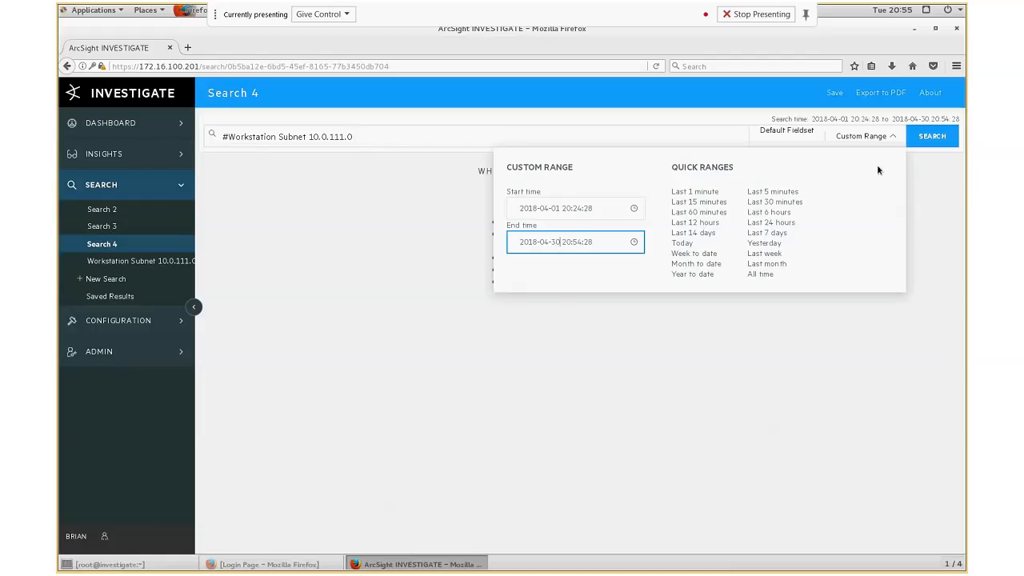
pyautogui.click(928, 137)
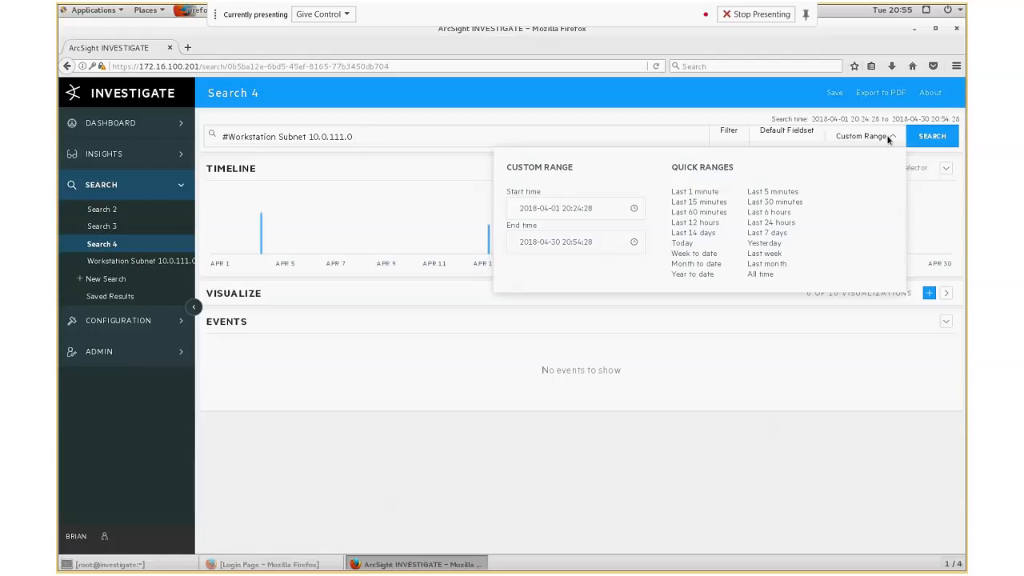
pyautogui.click(886, 137)
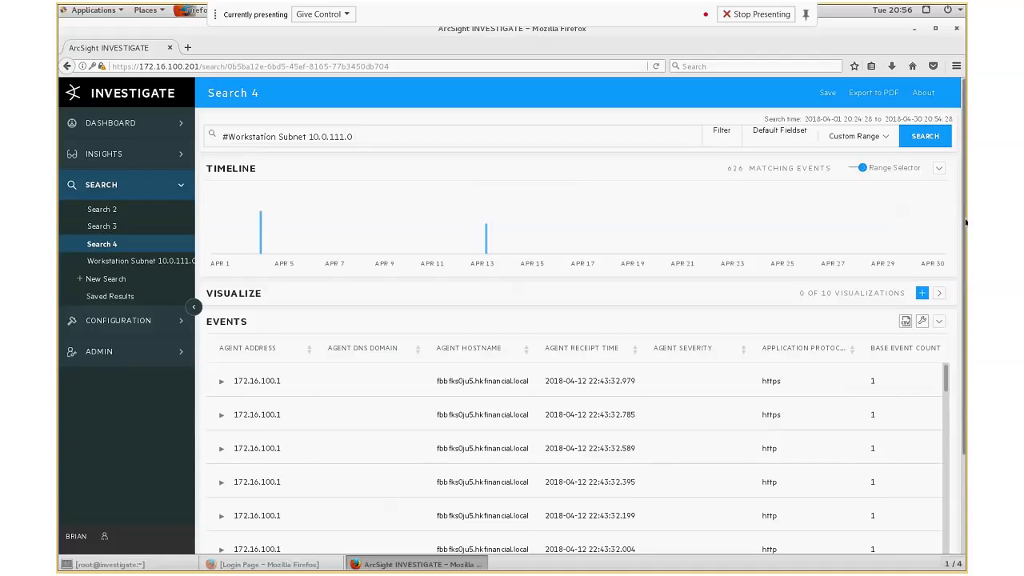
# - Preview the top 10 and bottom 10 values of the Destination Address column
pyautogui.moveTo(965, 223); pyautogui.dragTo(964, 299)
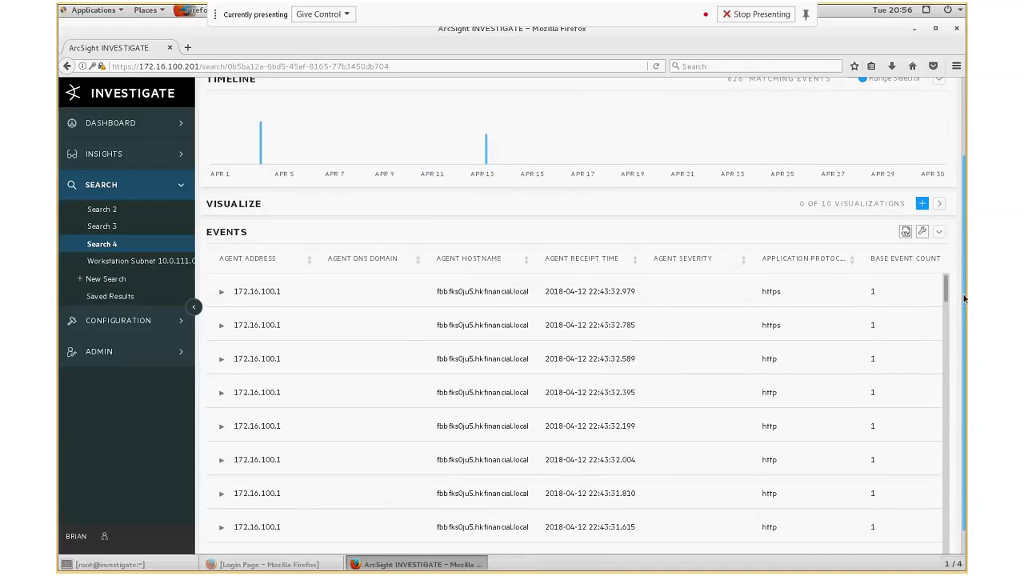
pyautogui.moveTo(964, 300); pyautogui.dragTo(967, 268)
pyautogui.moveTo(967, 223); pyautogui.dragTo(966, 366)
pyautogui.moveTo(266, 544); pyautogui.dragTo(467, 547)
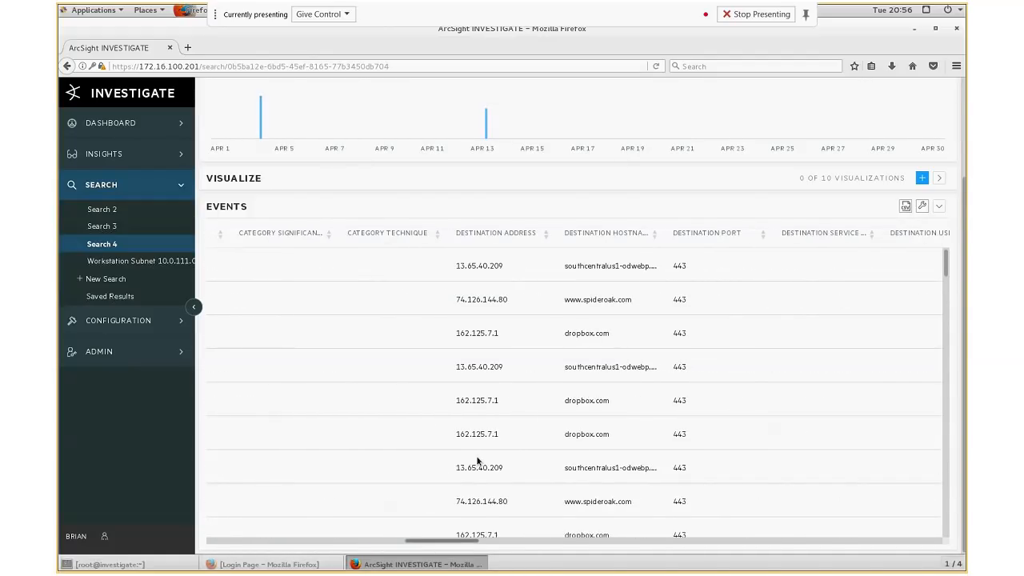
pyautogui.rightClick(495, 233)
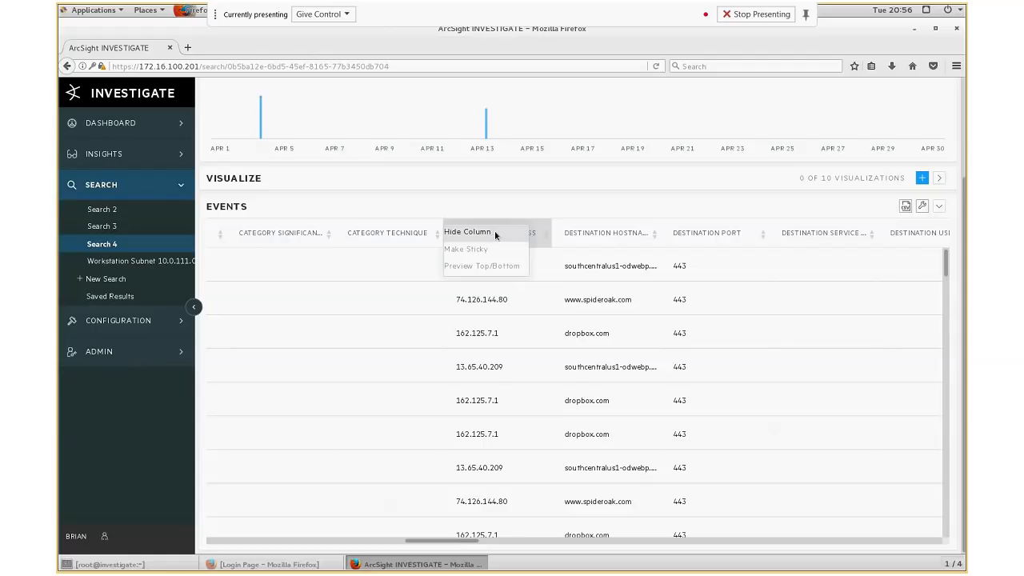
pyautogui.click(462, 267)
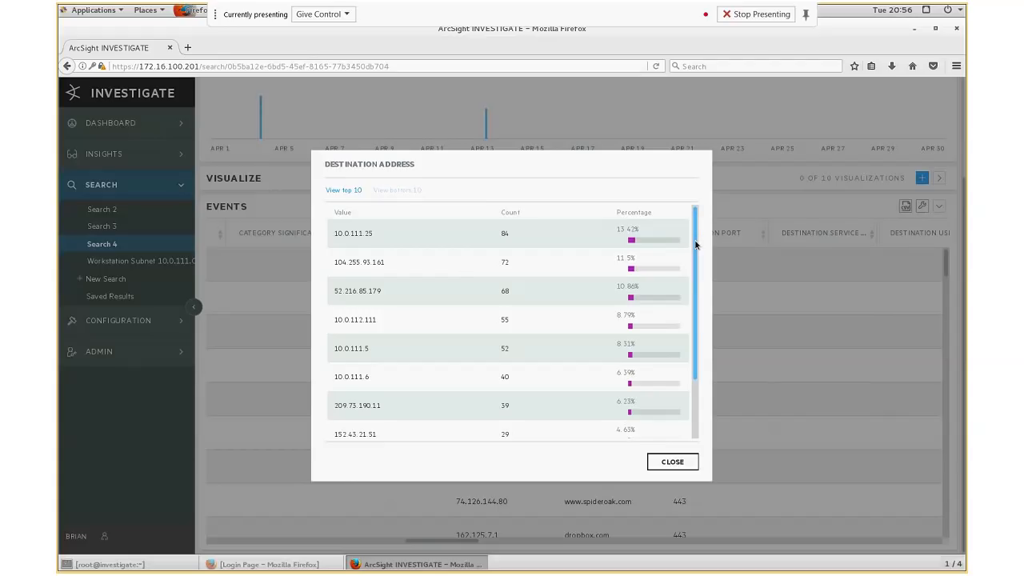
pyautogui.moveTo(695, 241)
pyautogui.mouseDown()
pyautogui.moveTo(694, 310)
pyautogui.moveTo(702, 233)
pyautogui.mouseUp()
pyautogui.click(389, 191)
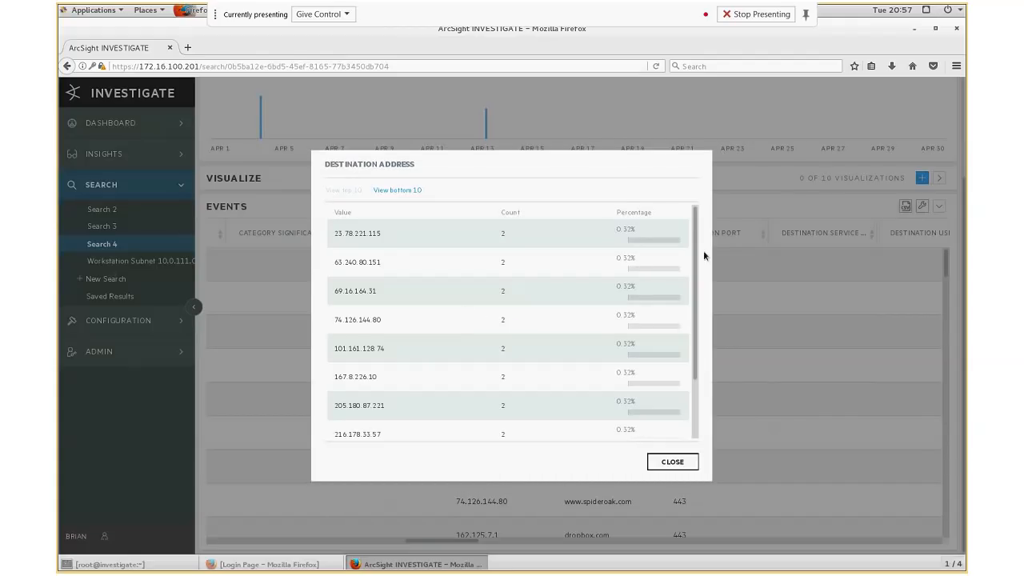
pyautogui.moveTo(695, 254); pyautogui.dragTo(695, 296)
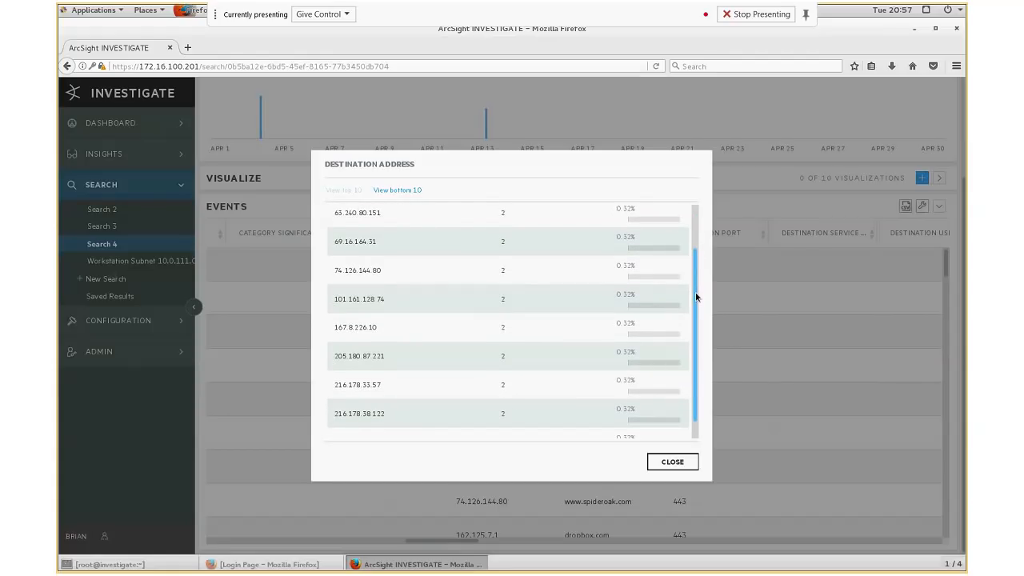
pyautogui.moveTo(695, 297); pyautogui.dragTo(695, 297)
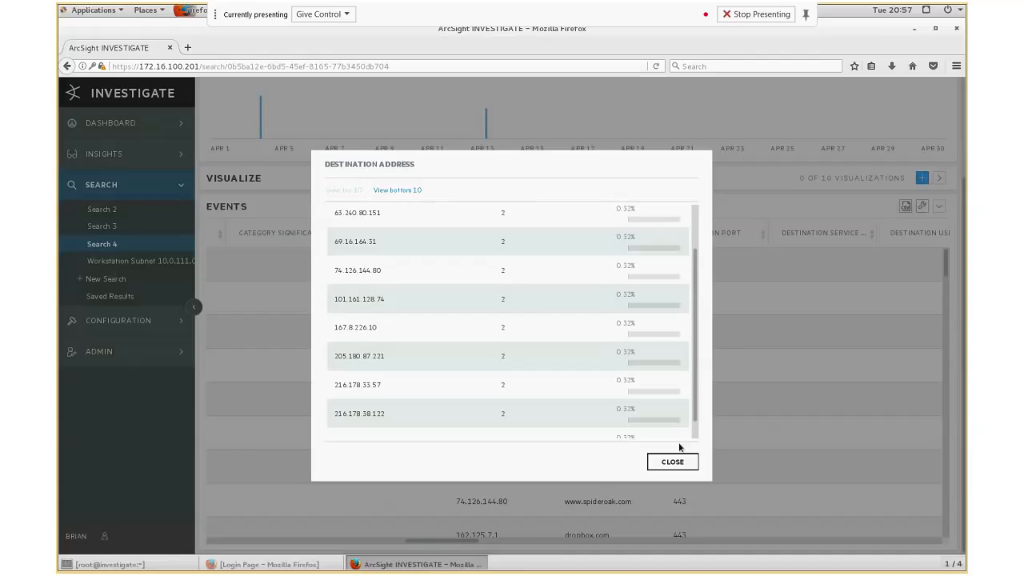
pyautogui.click(738, 260)
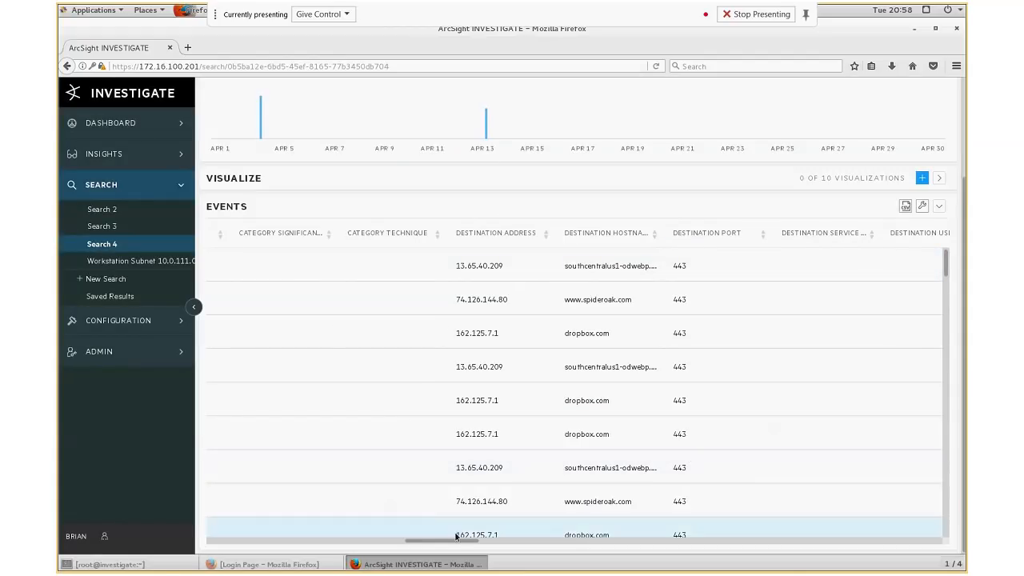
# - Preview the top values of the Destination Port column
pyautogui.moveTo(459, 540); pyautogui.dragTo(476, 541)
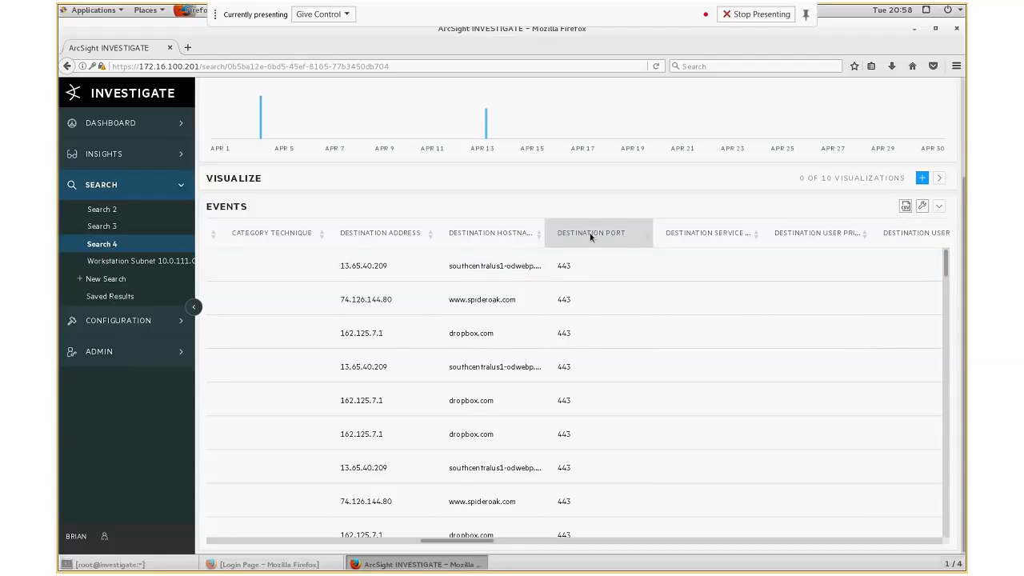
pyautogui.click(590, 233)
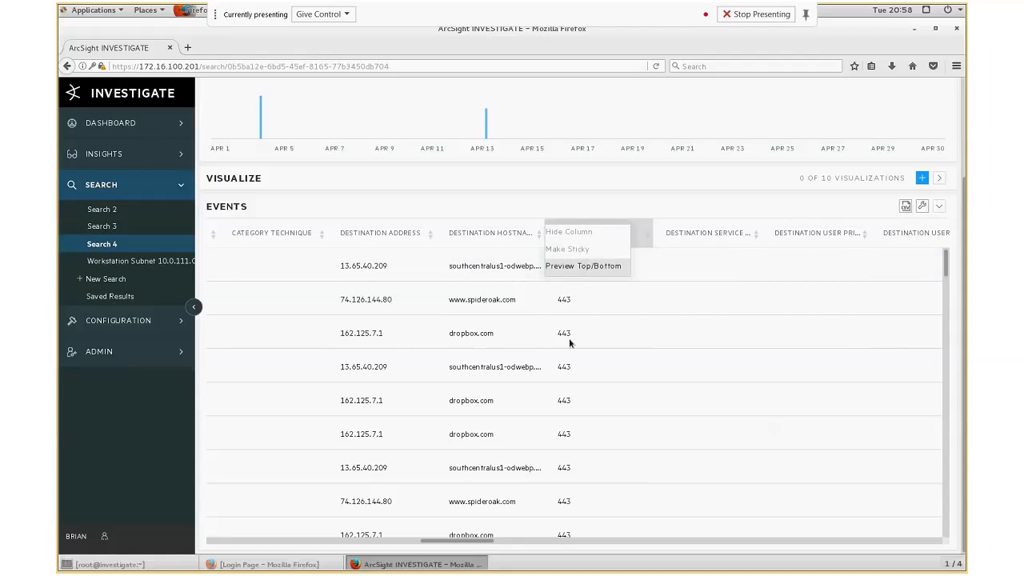
pyautogui.click(590, 269)
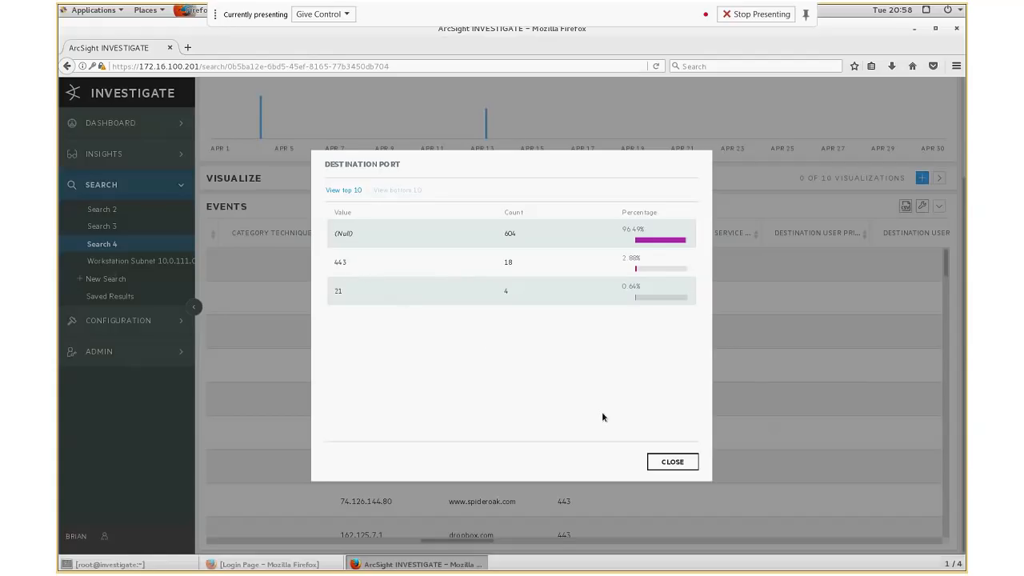
pyautogui.click(663, 458)
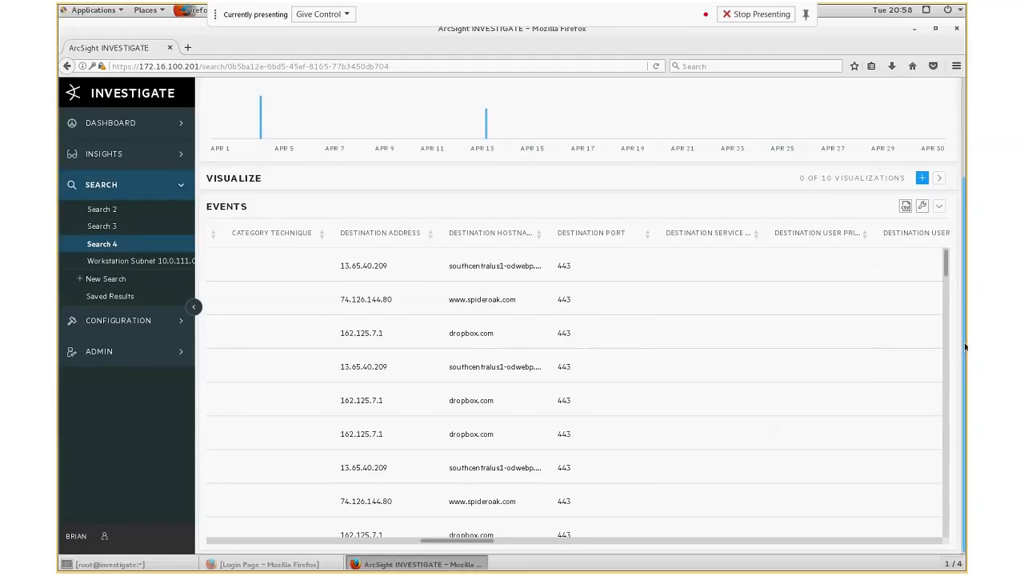
# - Add Destination Port = 443 to the search query from an event row and run it
pyautogui.scroll(-2, 692, 344)
pyautogui.scroll(2, 692, 344)
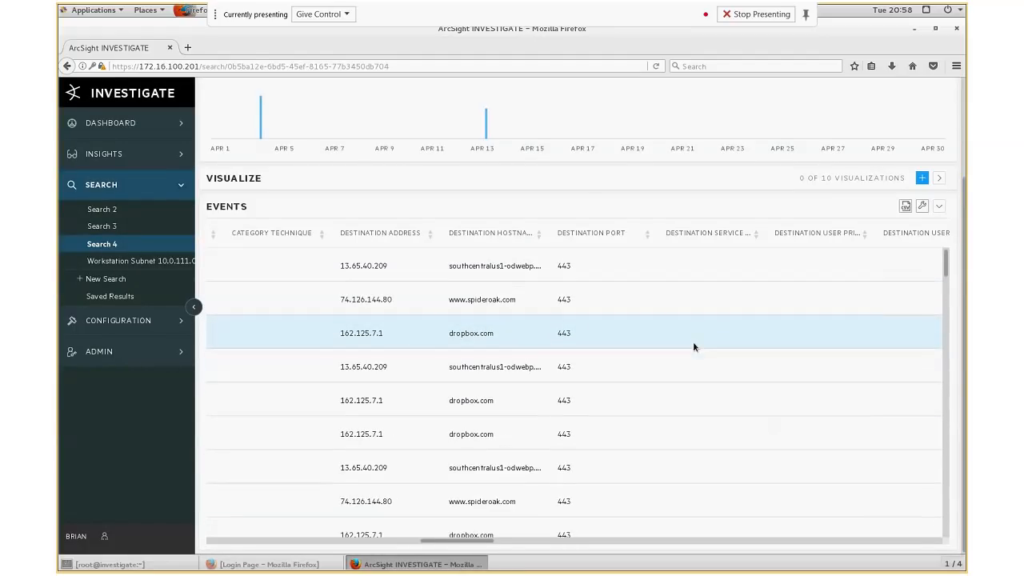
pyautogui.click(572, 269)
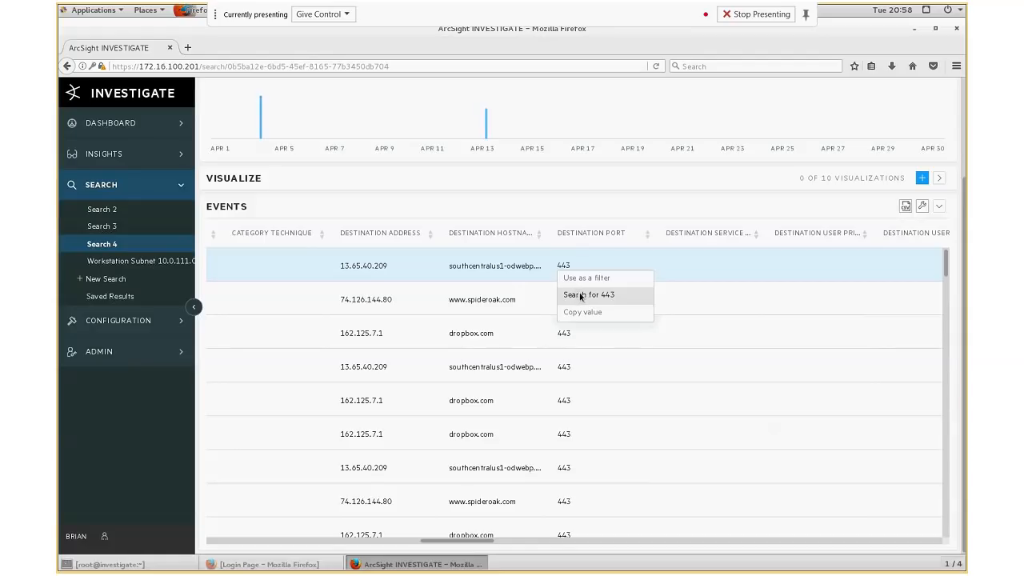
pyautogui.click(578, 295)
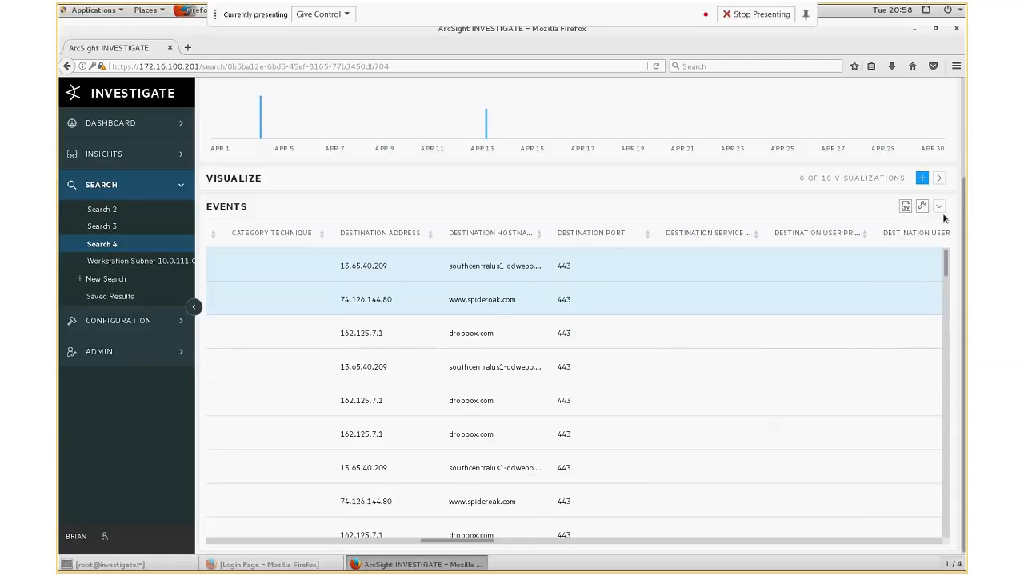
pyautogui.scroll(3, 965, 190)
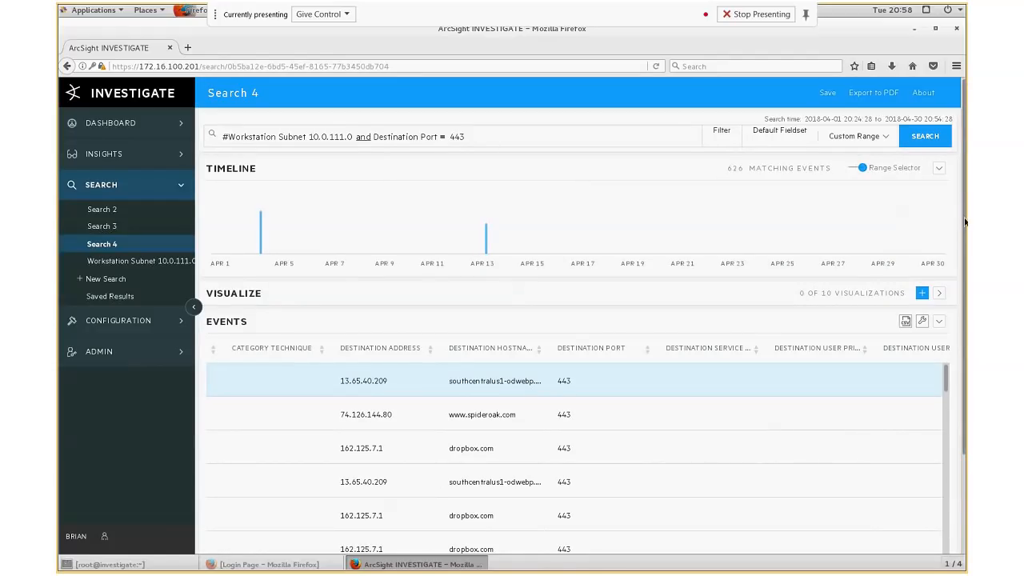
pyautogui.scroll(-3, 965, 342)
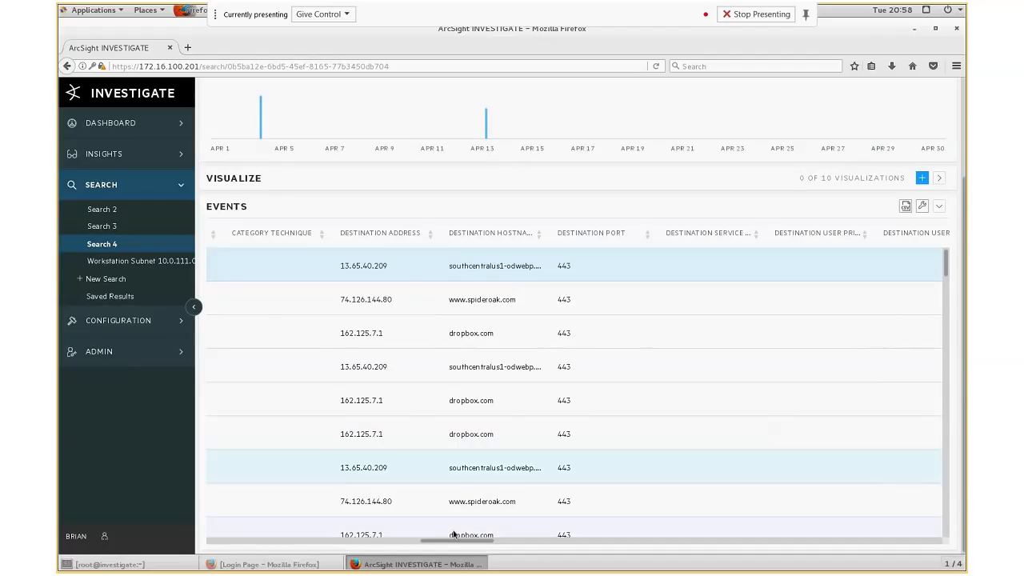
# - Make the Destination Hostname column sticky in the events table and widen it
pyautogui.moveTo(457, 543); pyautogui.dragTo(259, 543)
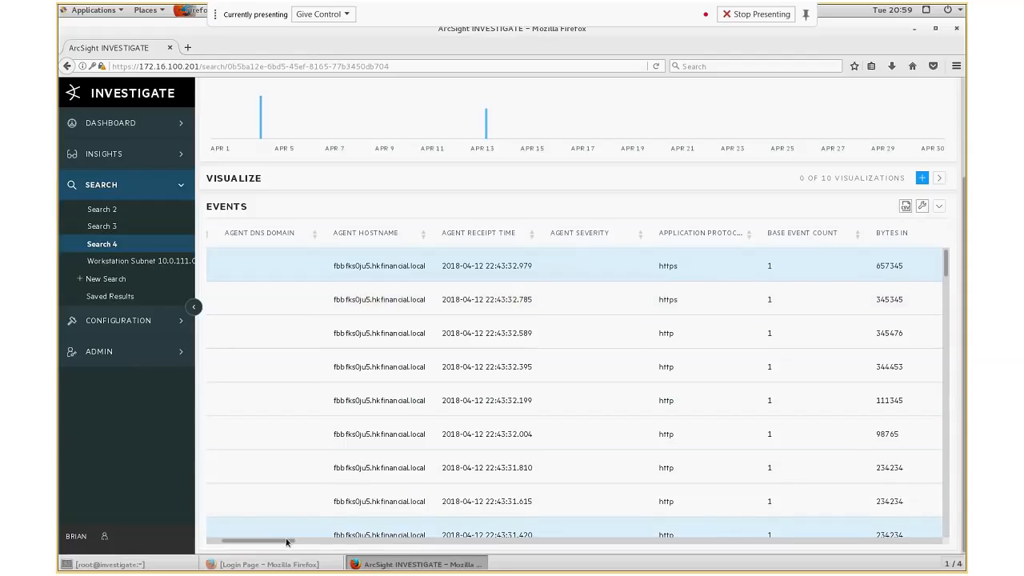
pyautogui.hscroll(-3, 284, 544)
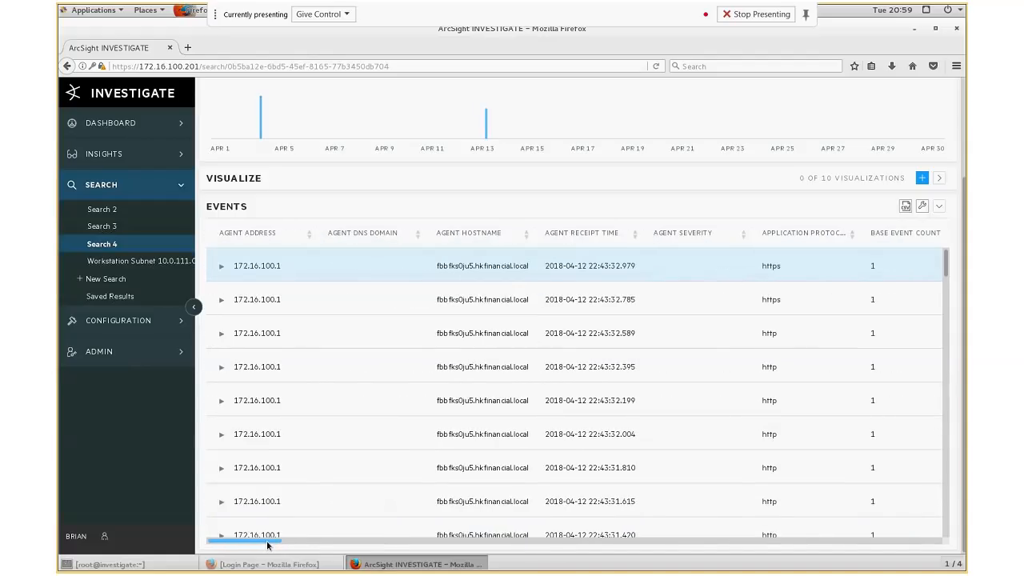
pyautogui.hscroll(5, 369, 550)
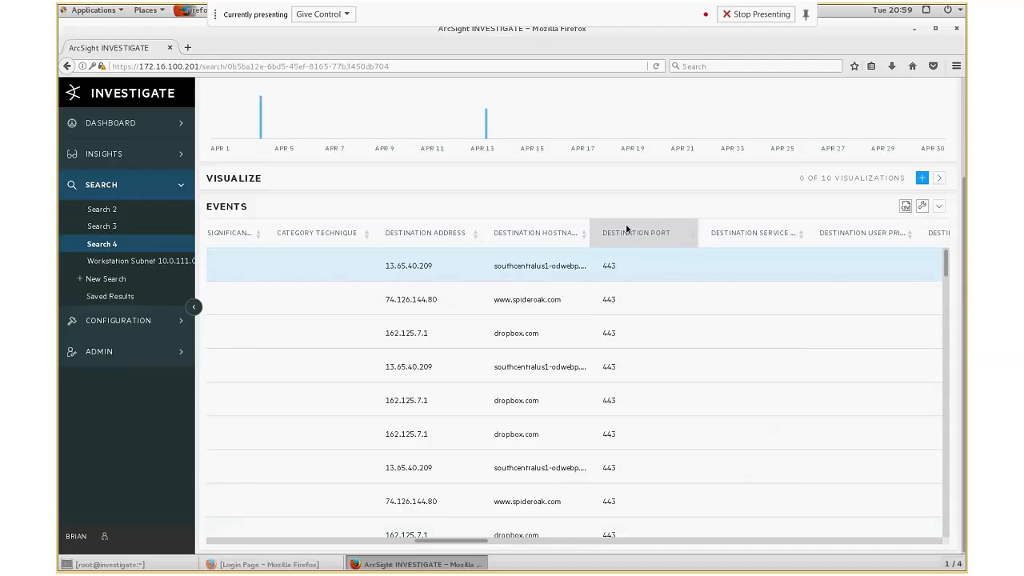
pyautogui.click(519, 234)
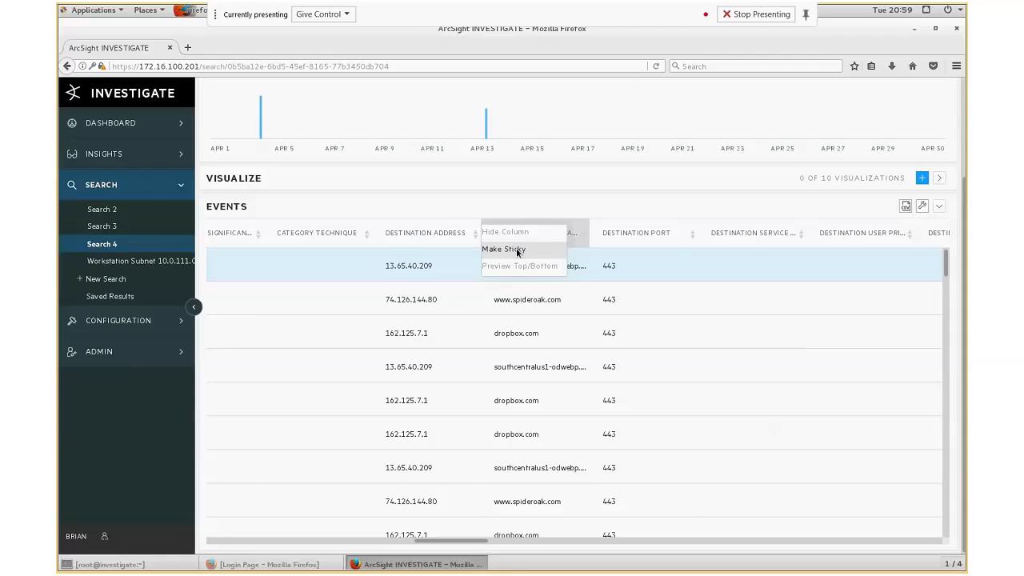
pyautogui.click(516, 250)
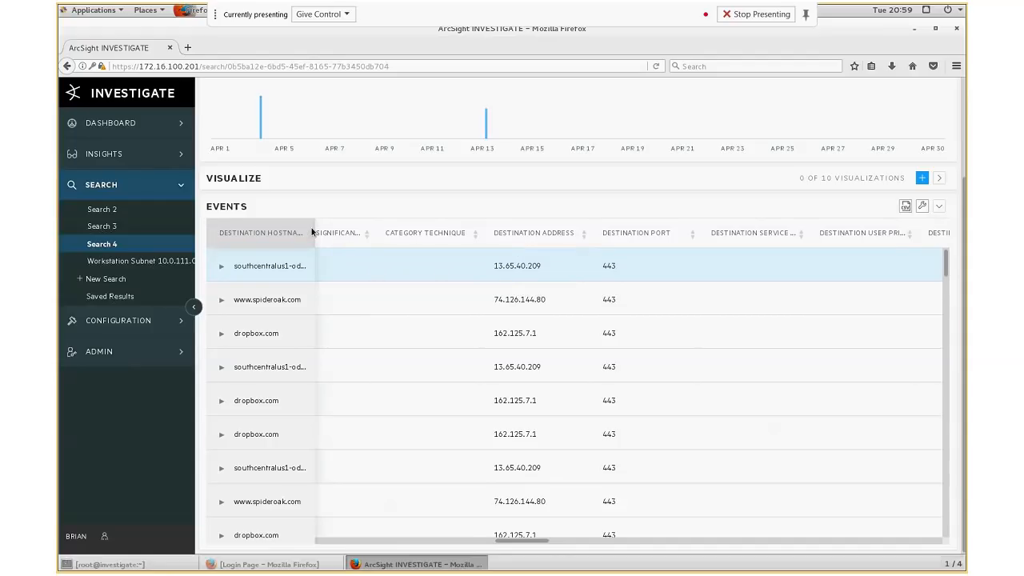
pyautogui.moveTo(314, 230); pyautogui.dragTo(337, 232)
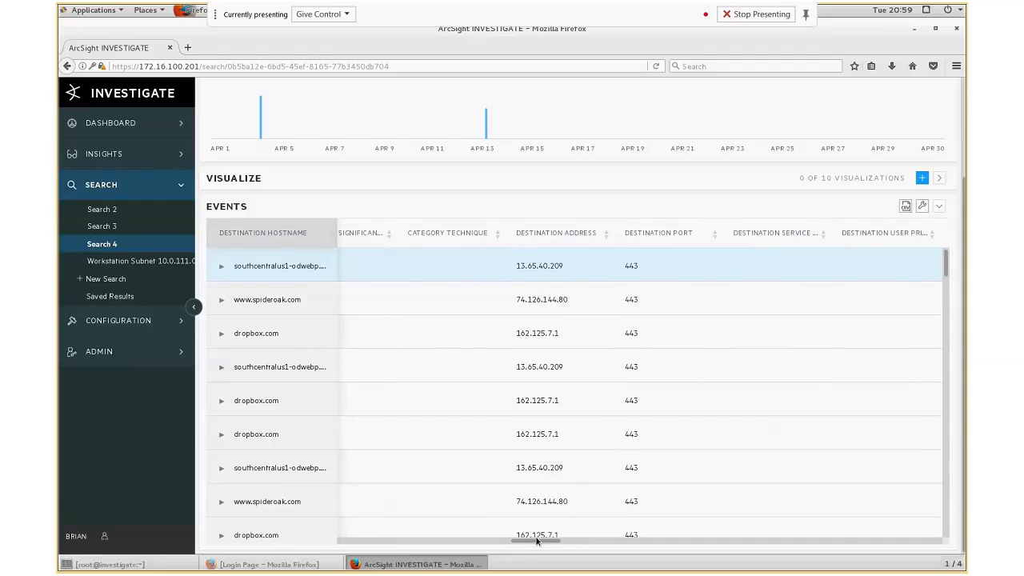
# - Make the Destination Address column sticky as well
pyautogui.moveTo(535, 538); pyautogui.dragTo(557, 557)
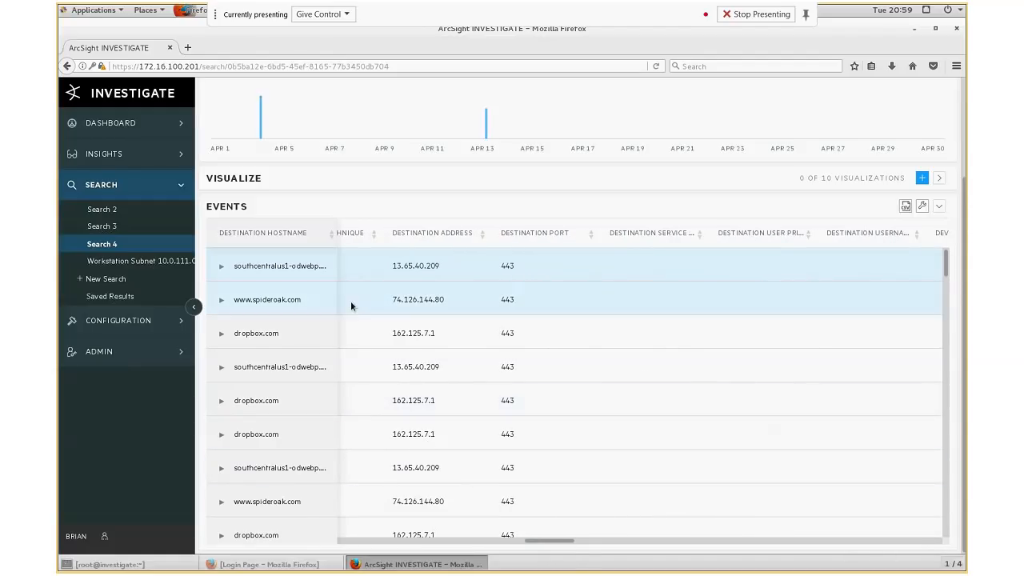
pyautogui.click(413, 242)
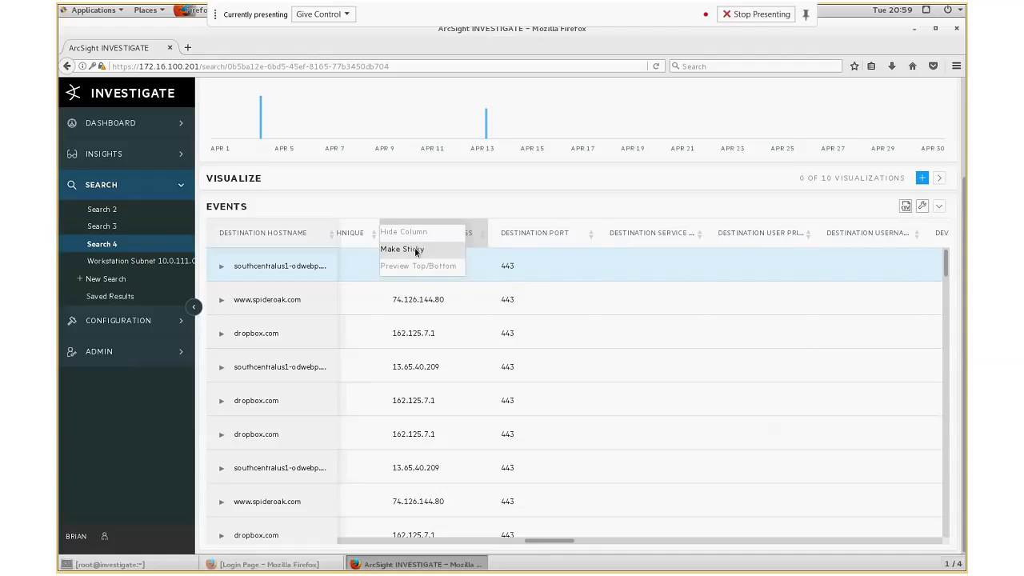
pyautogui.click(416, 250)
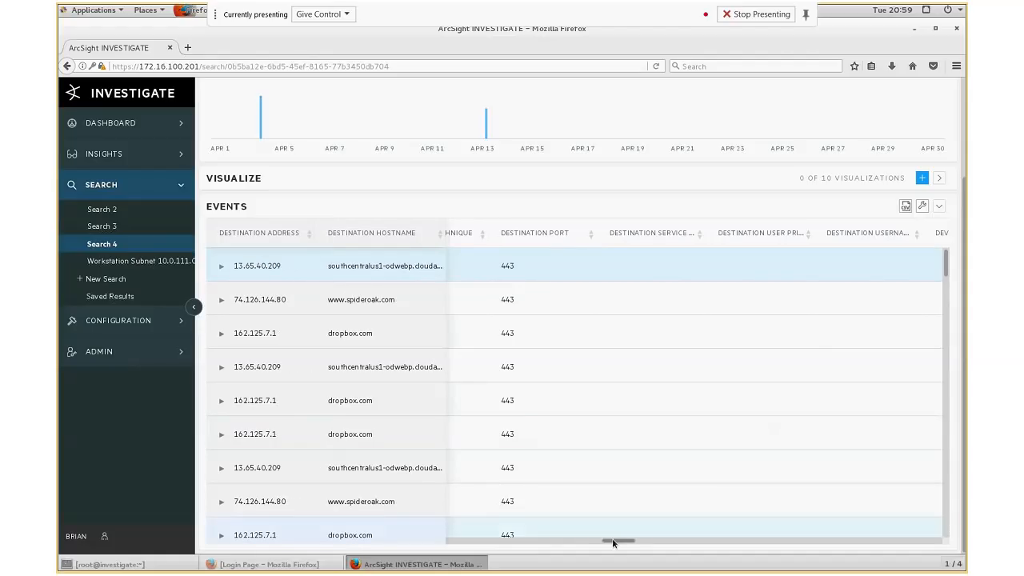
# - Make the Source Address column sticky next to the destination columns
pyautogui.moveTo(618, 541); pyautogui.dragTo(882, 544)
pyautogui.scroll(-5, 557, 315)
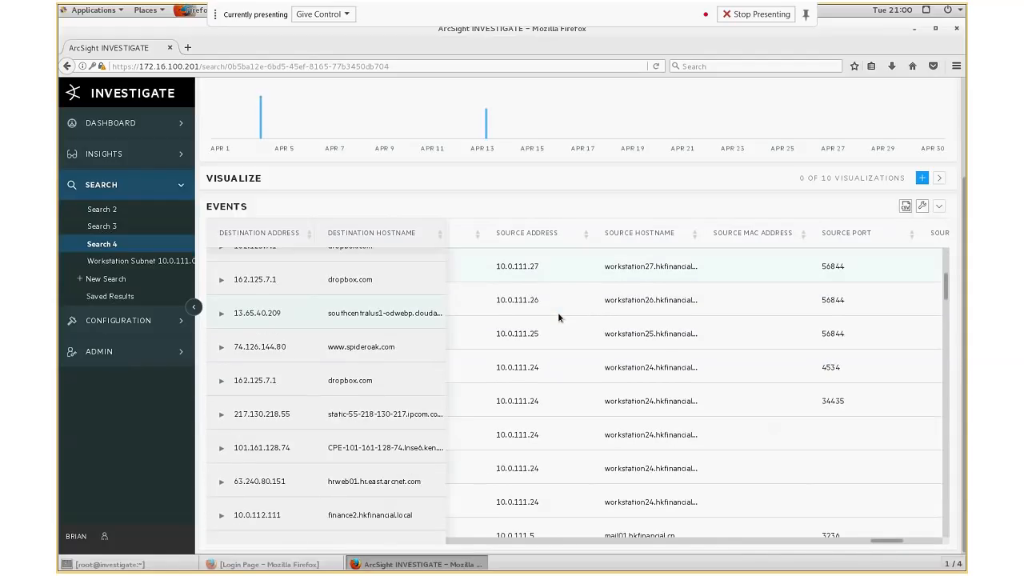
pyautogui.scroll(-4, 557, 317)
pyautogui.scroll(-3, 557, 317)
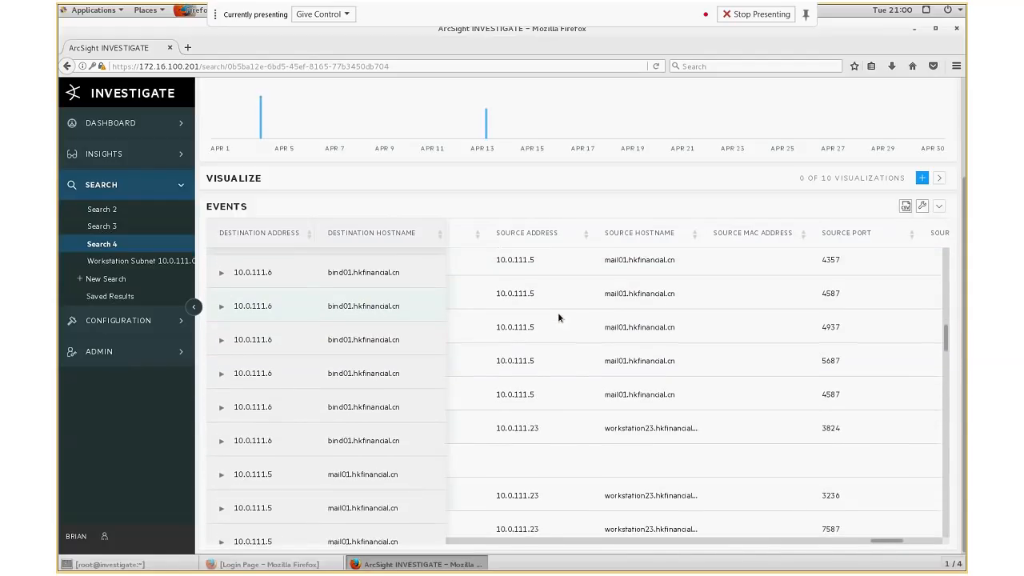
pyautogui.moveTo(945, 333); pyautogui.dragTo(948, 249)
pyautogui.click(519, 232)
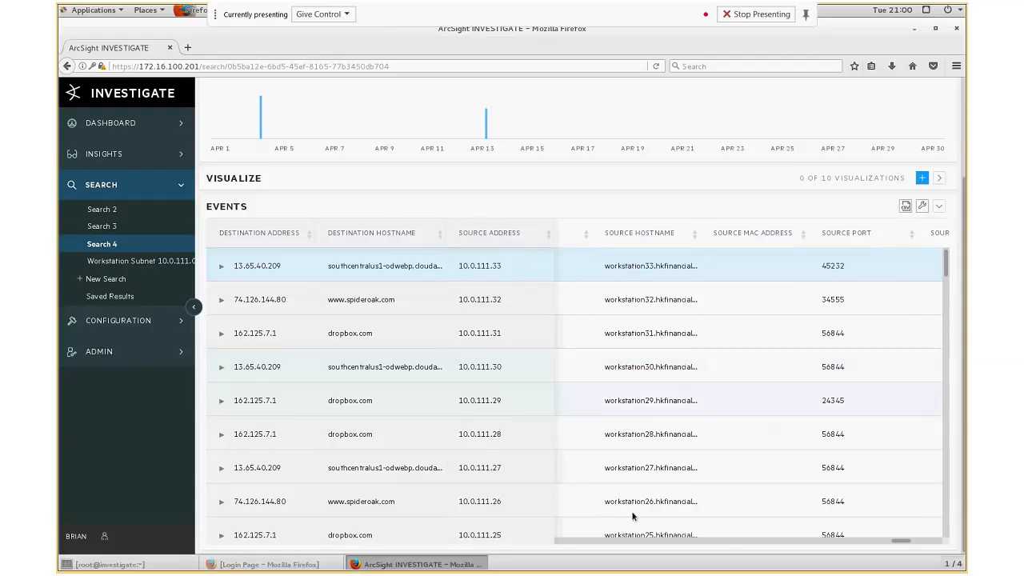
pyautogui.moveTo(897, 543); pyautogui.dragTo(650, 544)
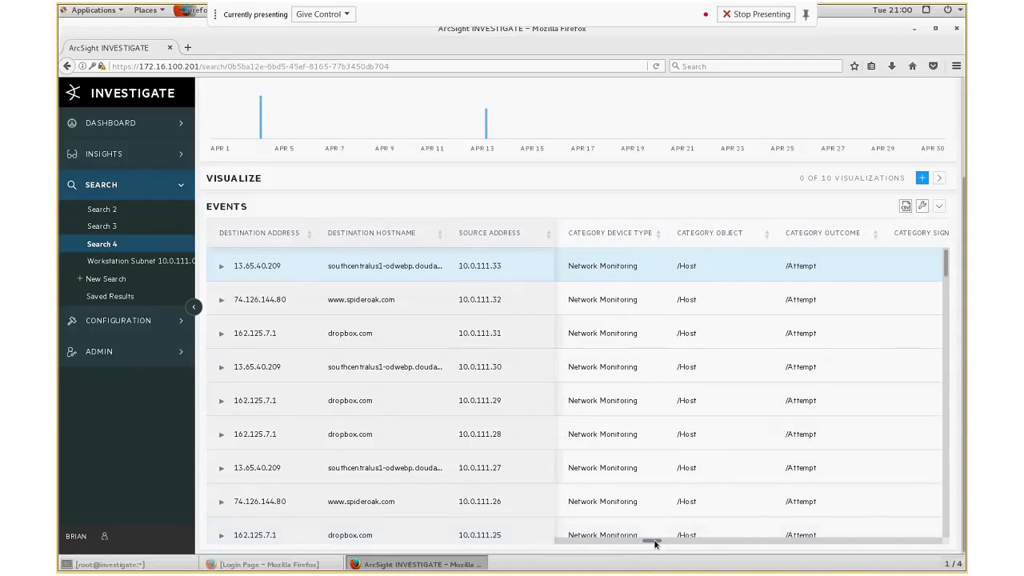
pyautogui.moveTo(654, 543); pyautogui.dragTo(843, 543)
pyautogui.scroll(2, 684, 328)
pyautogui.scroll(1, 685, 328)
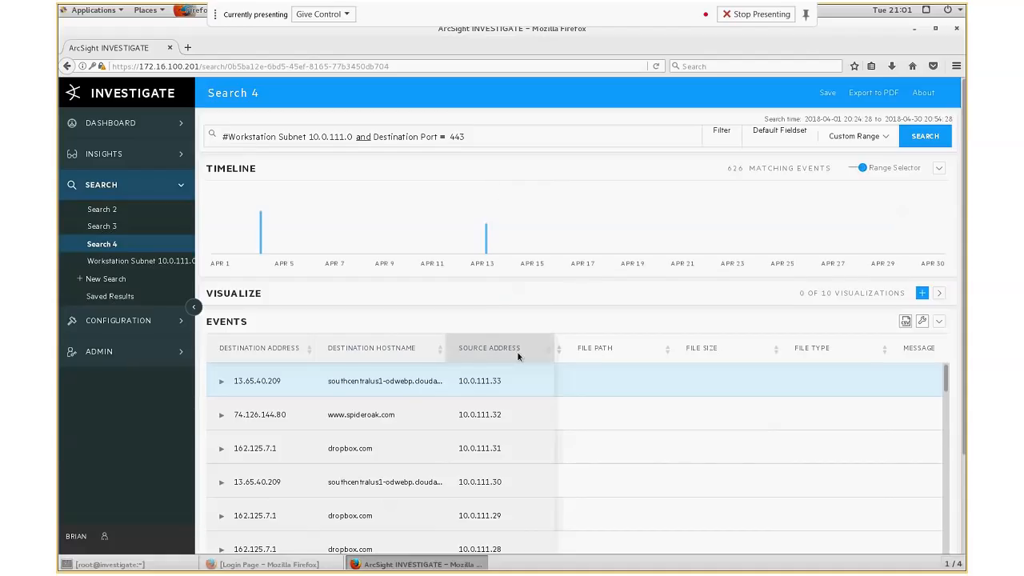
pyautogui.click(361, 416)
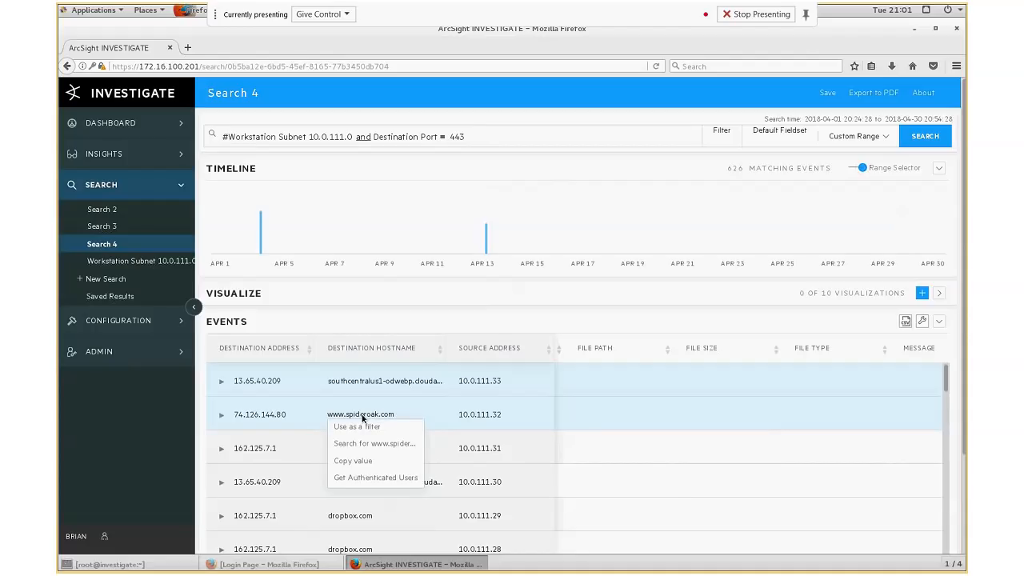